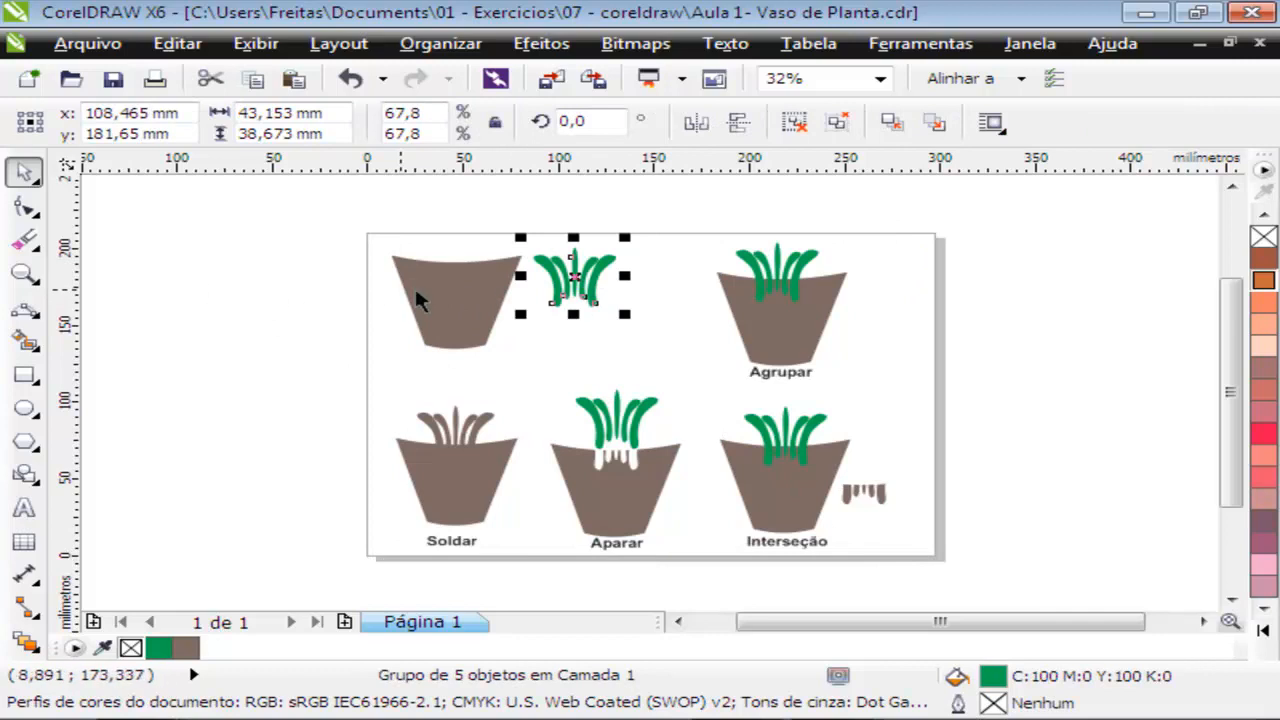
# Examine the separate pot and leaves and the Agrupar, Soldar, Aparar and Interseção examples in the finished exercise
pyautogui.click(570, 282)
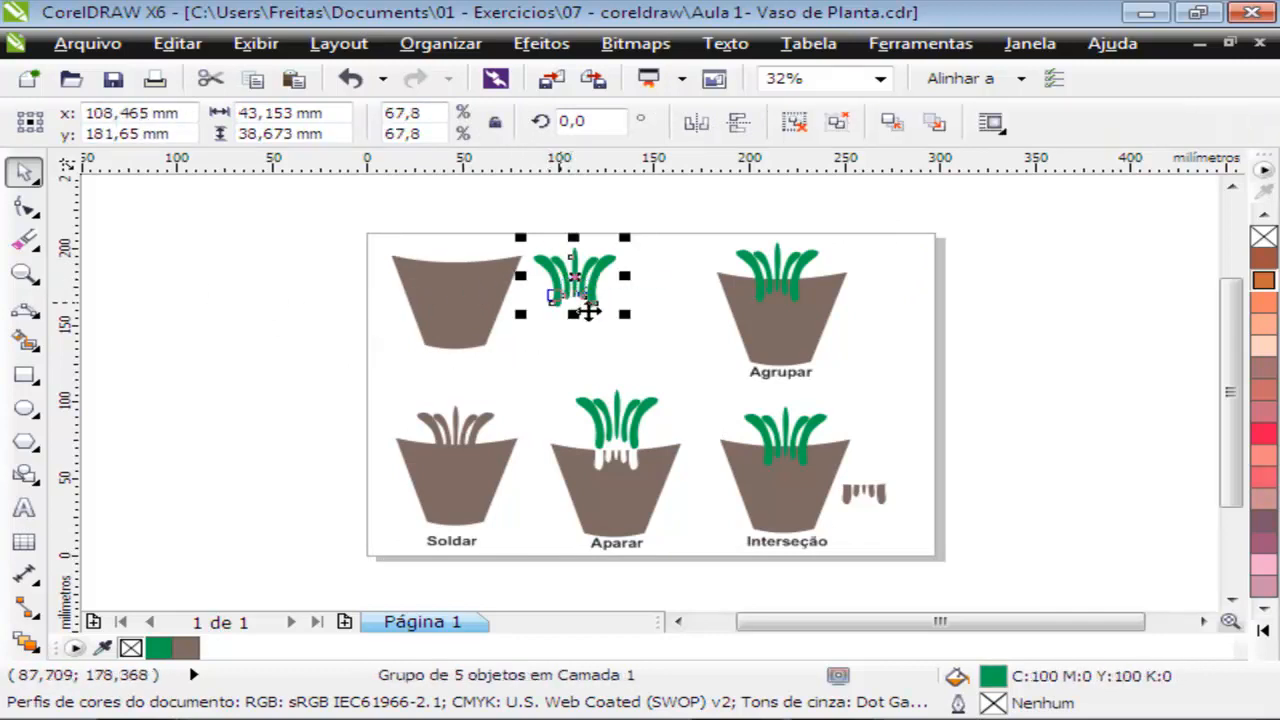
pyautogui.moveTo(768, 340); pyautogui.dragTo(770, 344)
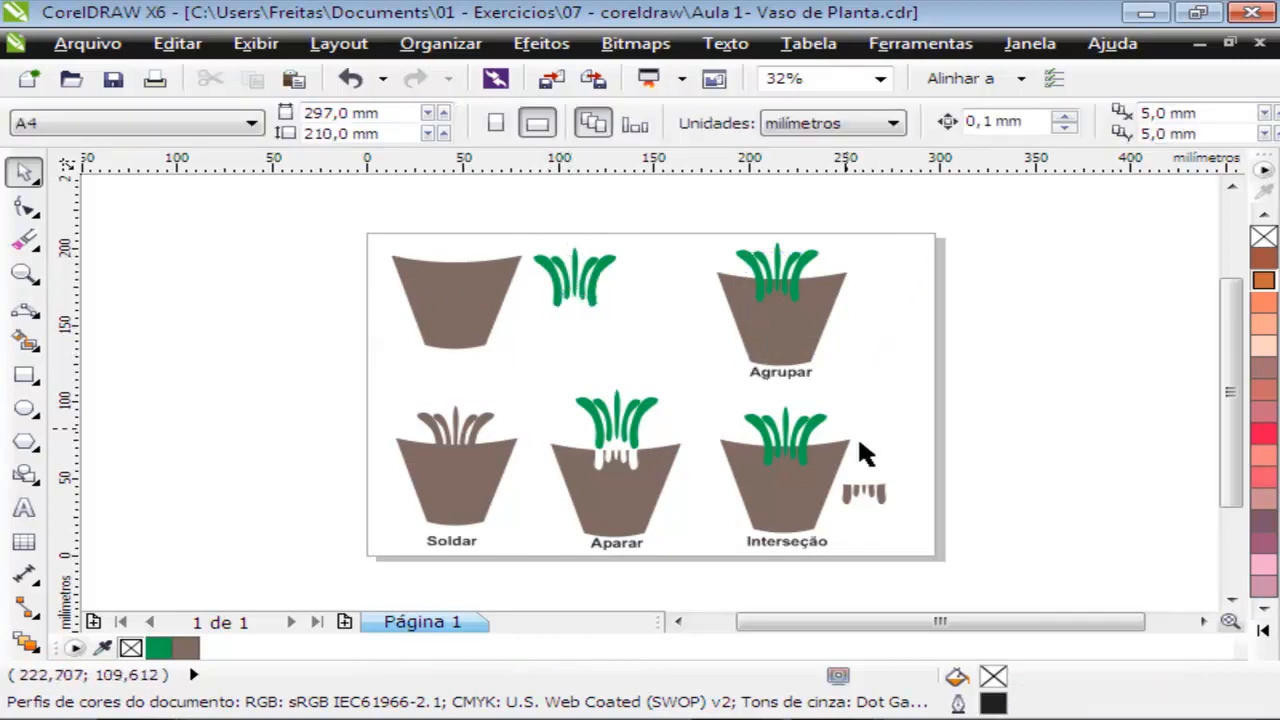
pyautogui.click(822, 498)
pyautogui.click(605, 490)
pyautogui.click(497, 466)
pyautogui.moveTo(358, 242); pyautogui.dragTo(630, 354)
pyautogui.click(377, 253)
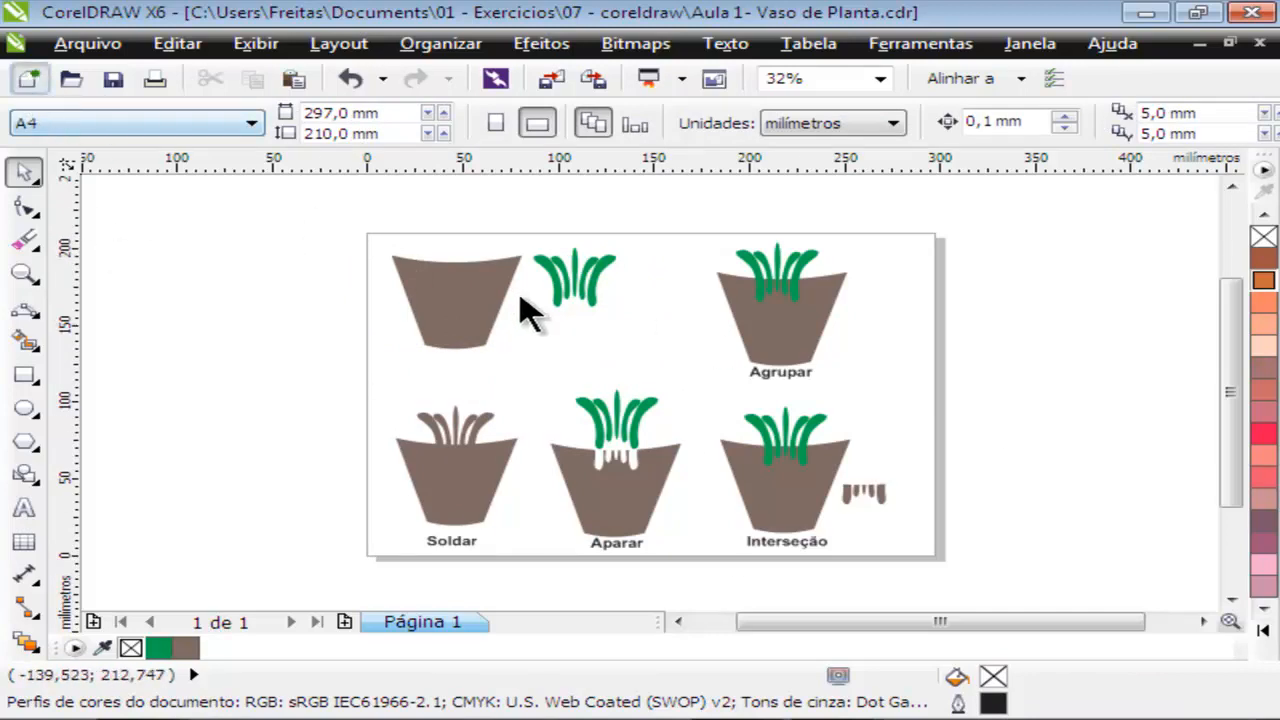
# Create a new A4 CMYK document at 300 dpi, set it to landscape and fit the whole page in view
pyautogui.hotkey('ctrl', 'n')
pyautogui.moveTo(660, 88)
pyautogui.mouseDown()
pyautogui.moveTo(950, 150)
pyautogui.moveTo(909, 471)
pyautogui.moveTo(546, 380)
pyautogui.moveTo(650, 112)
pyautogui.moveTo(640, 102)
pyautogui.mouseUp()
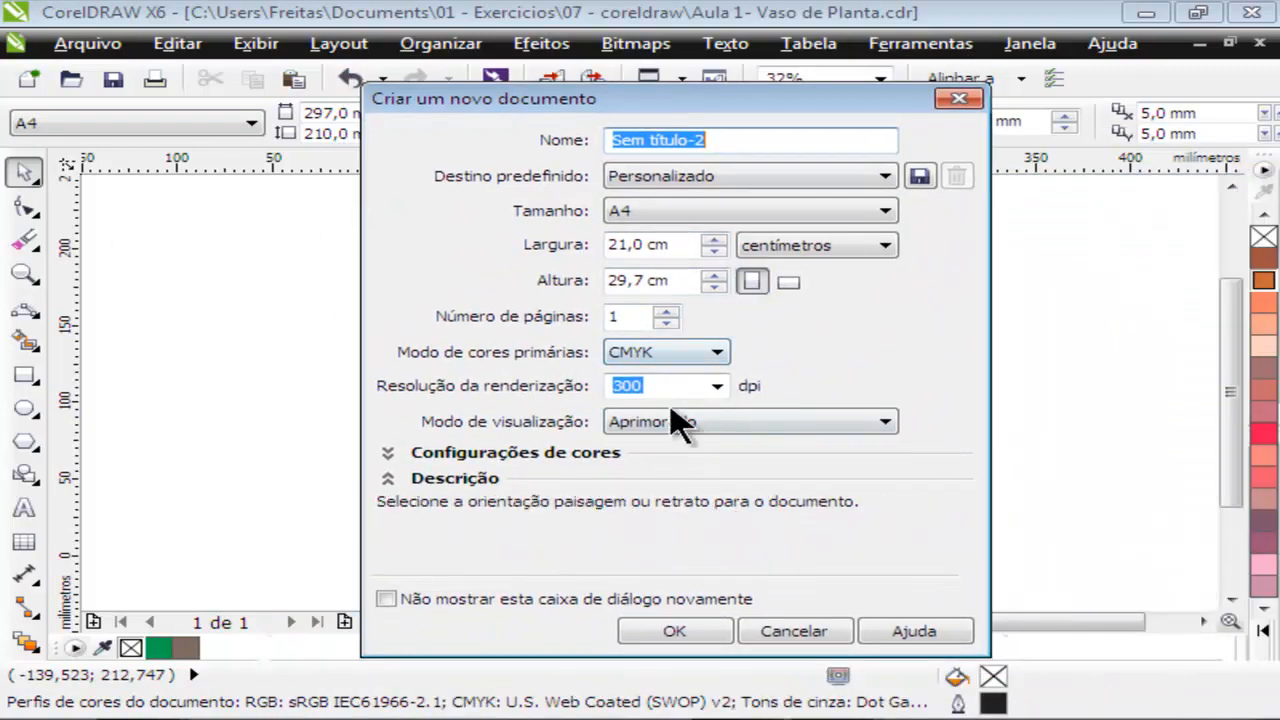
pyautogui.click(674, 631)
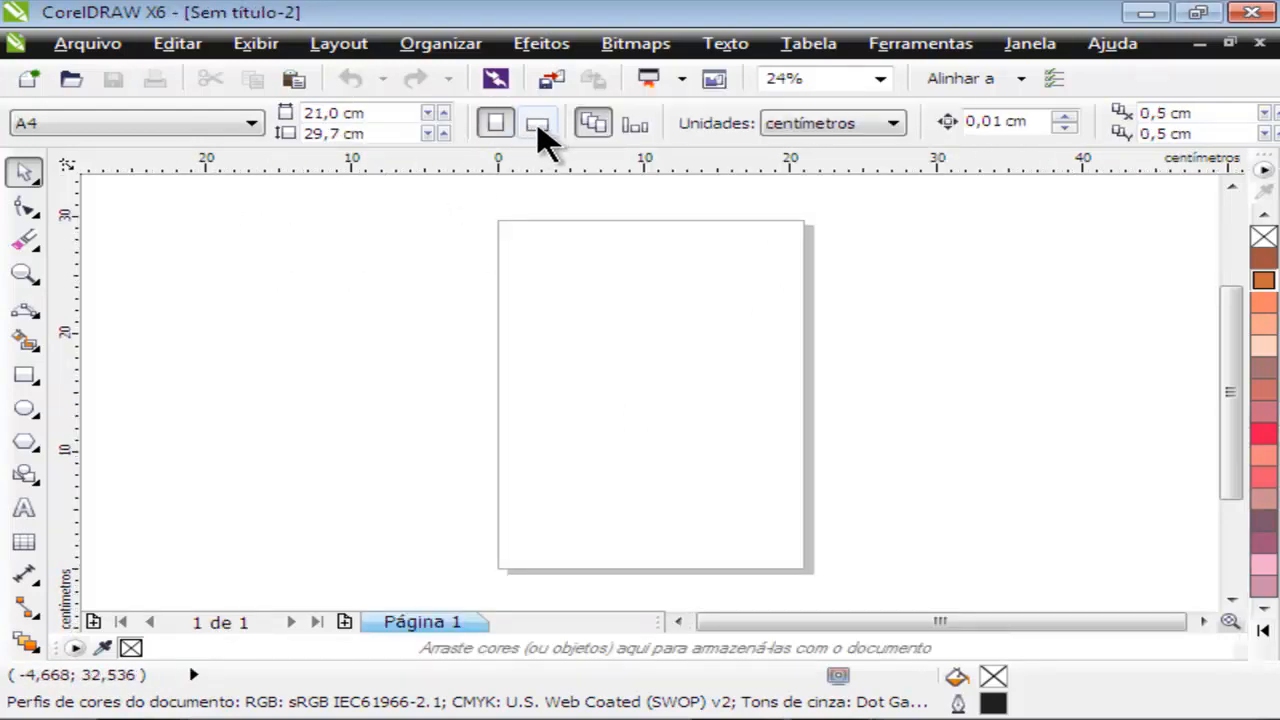
pyautogui.click(537, 124)
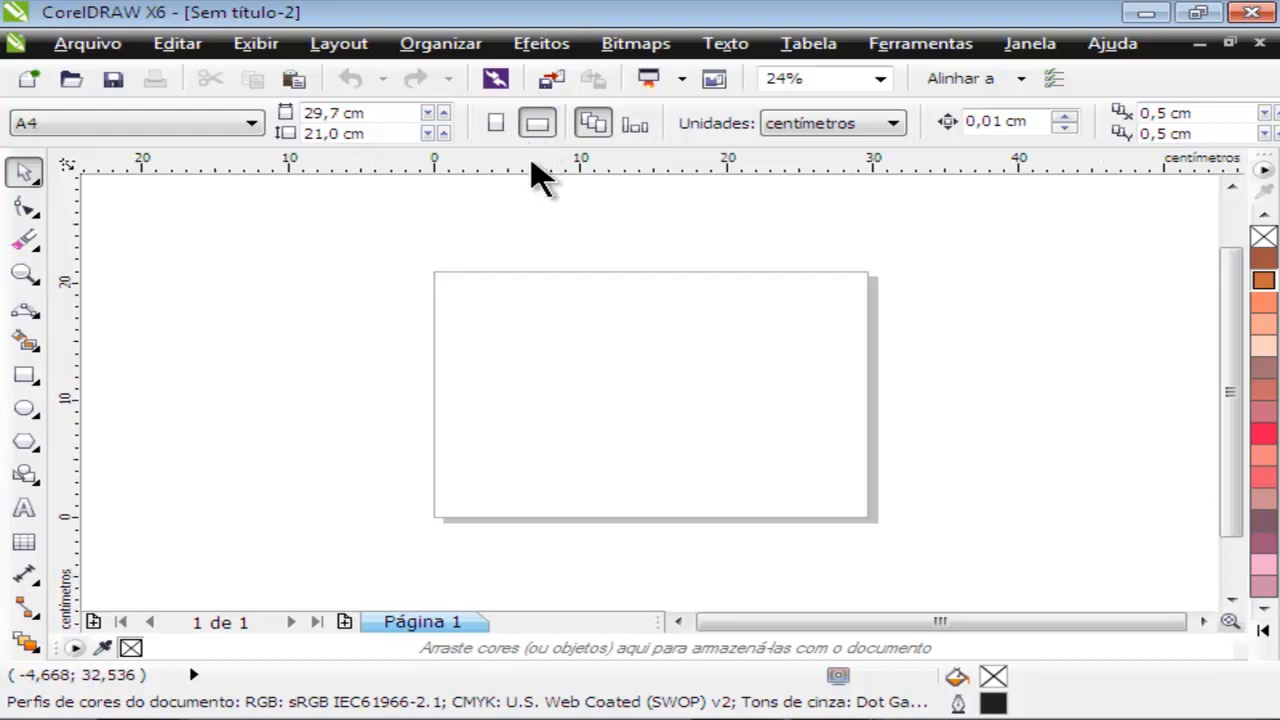
pyautogui.hotkey('shift', 'F4')
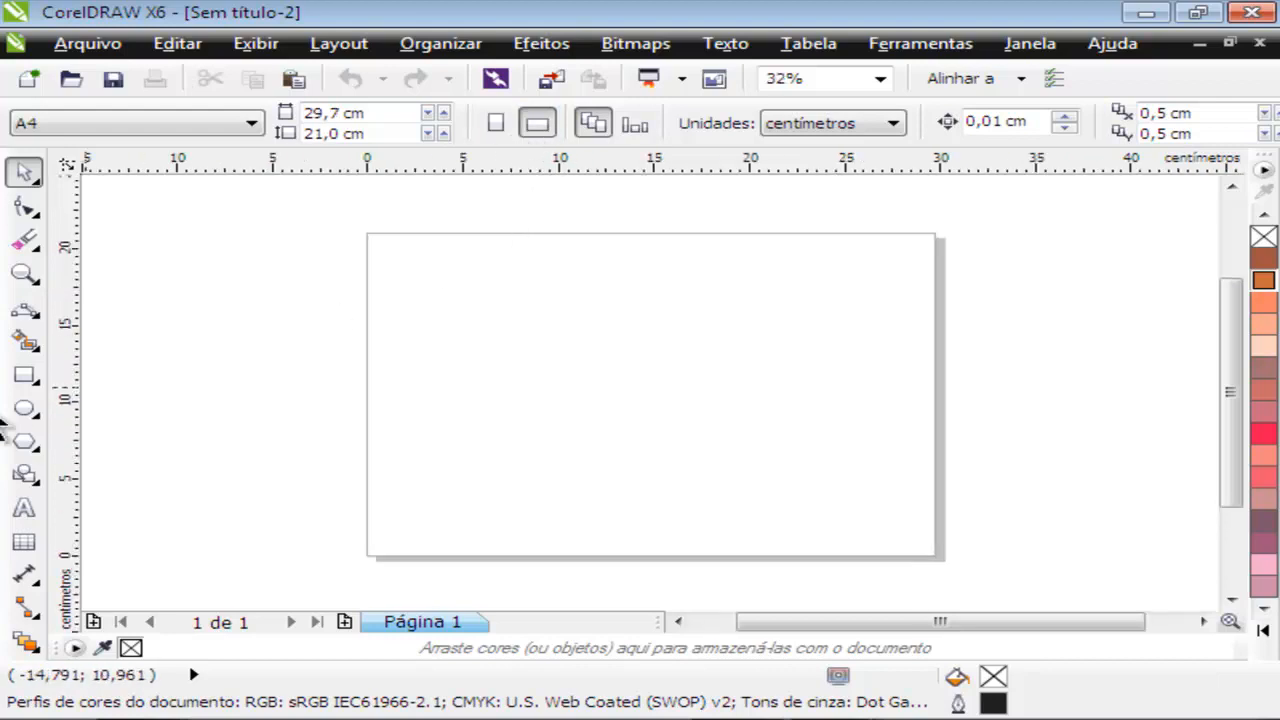
# Draw a rectangle about 8.8 cm wide and 9.6 cm high on the page and convert it to curves
pyautogui.click(24, 374)
pyautogui.moveTo(443, 354)
pyautogui.mouseDown()
pyautogui.moveTo(586, 502)
pyautogui.moveTo(612, 502)
pyautogui.mouseUp()
pyautogui.click(26, 208)
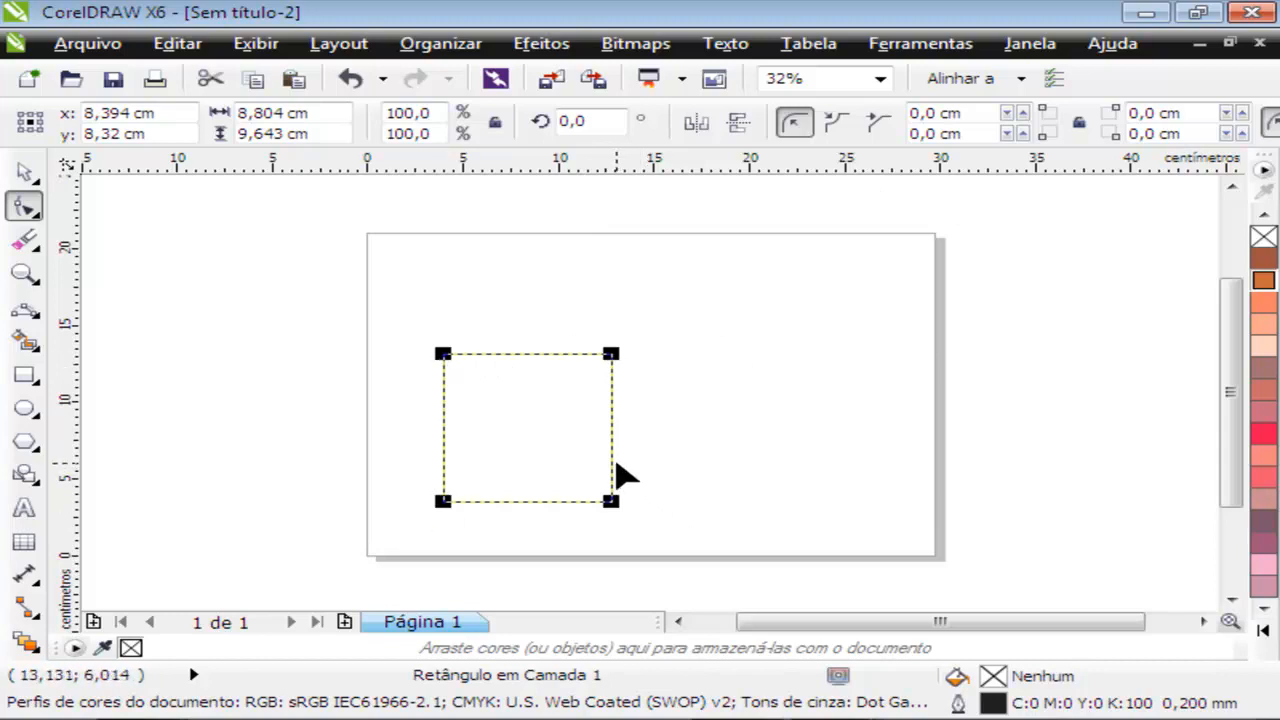
pyautogui.hotkey('ctrl', 'q')
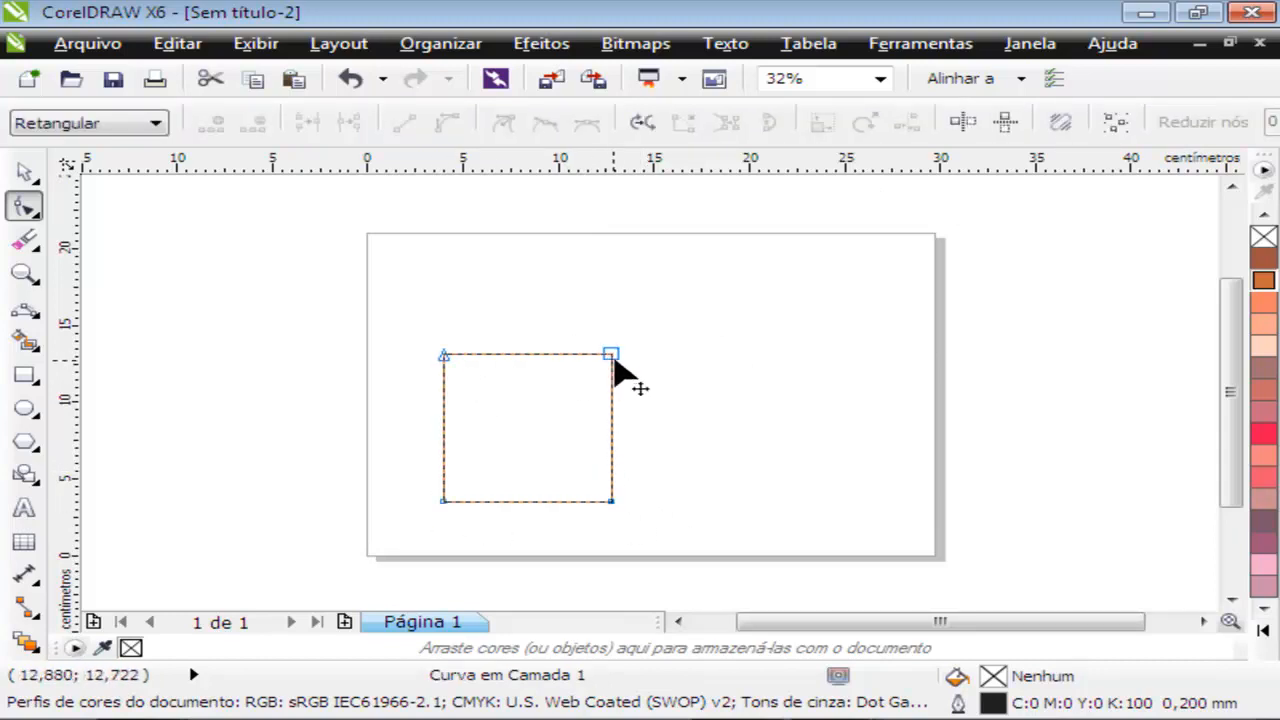
# Taper the shape by moving both lower corner nodes inward, and convert its top edge to a curve bowed downward
pyautogui.moveTo(440, 502); pyautogui.dragTo(476, 501)
pyautogui.moveTo(607, 508); pyautogui.dragTo(567, 508)
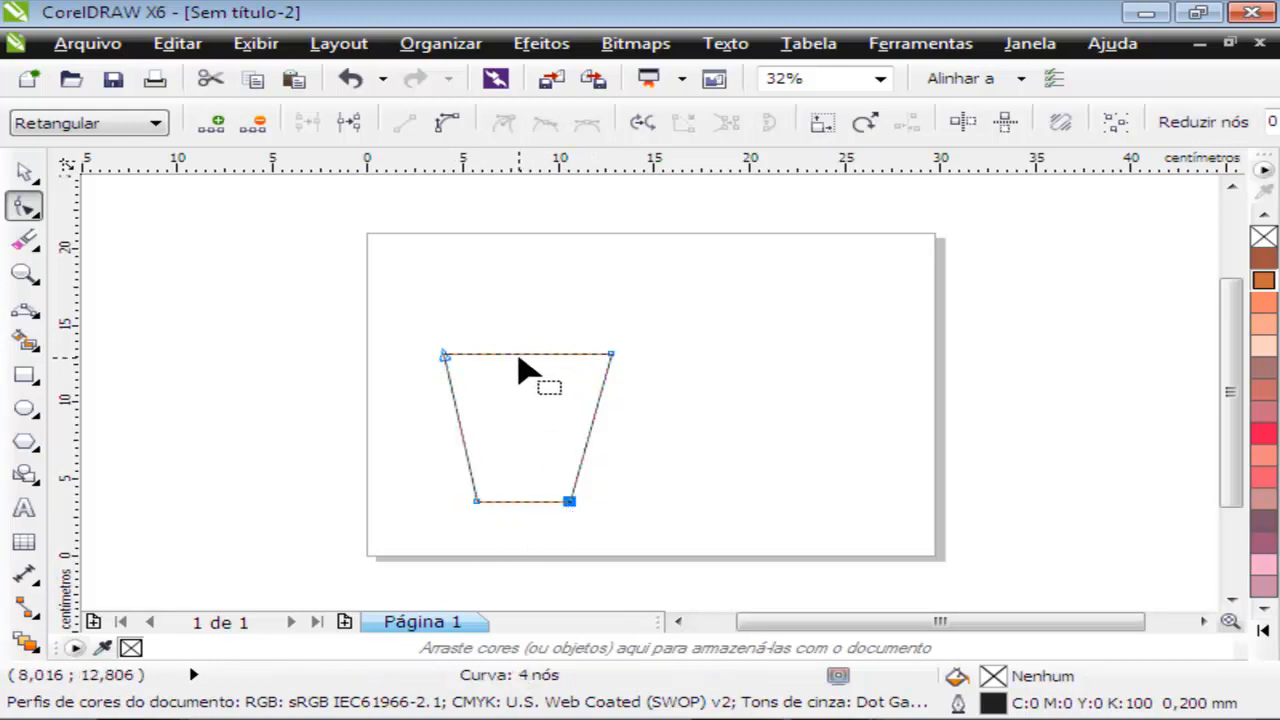
pyautogui.rightClick(517, 354)
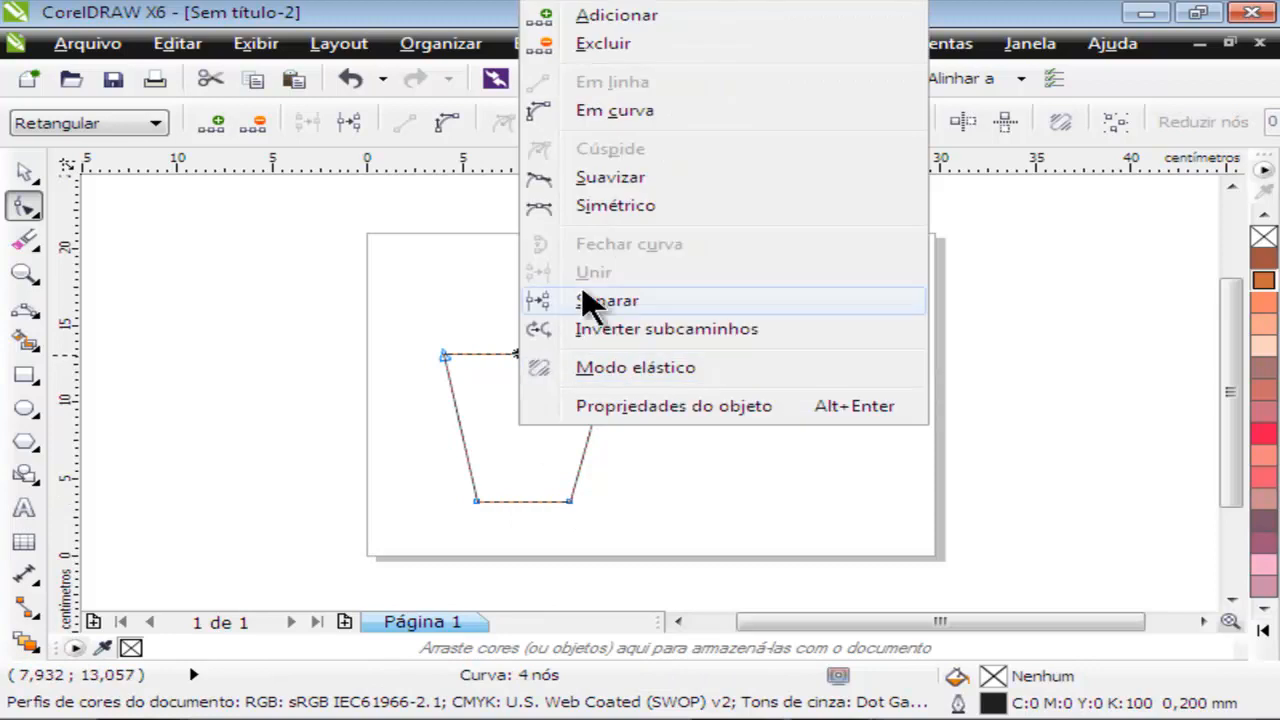
pyautogui.click(606, 111)
pyautogui.moveTo(522, 356); pyautogui.dragTo(530, 395)
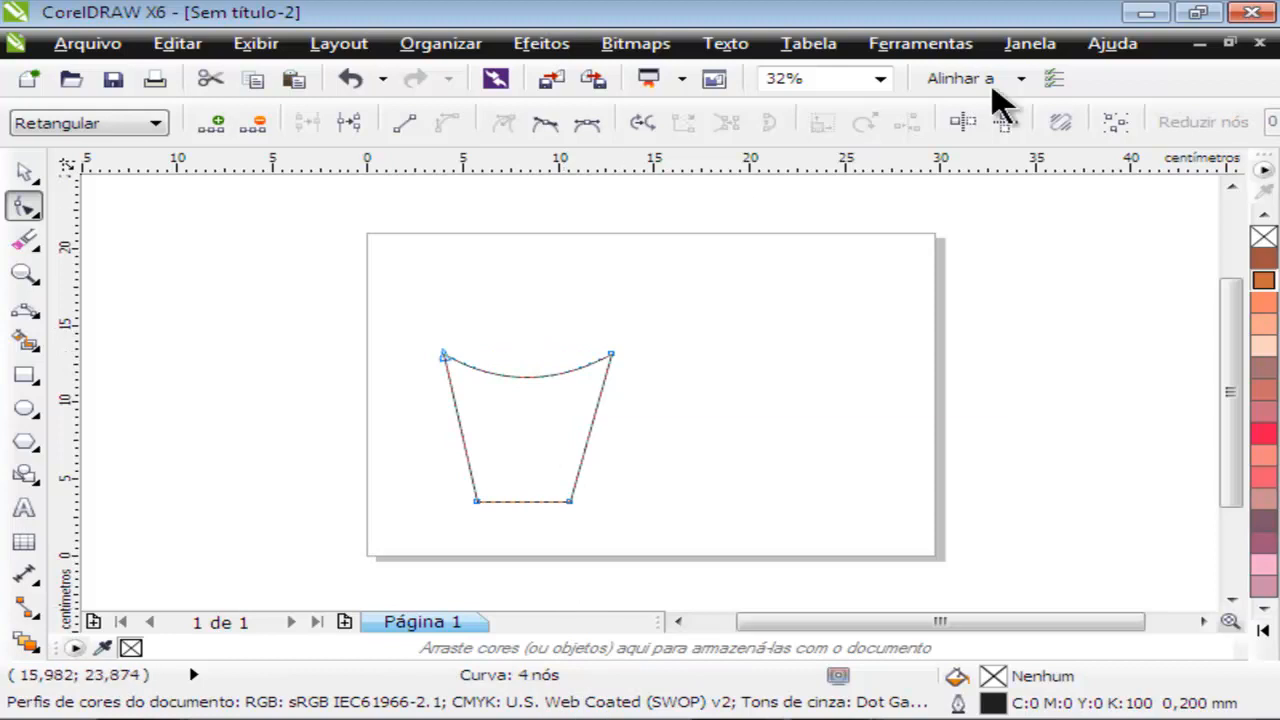
# Minimise the Sem título-2 and Vaso de Planta documents and close Sem título-1 without saving
pyautogui.click(1198, 44)
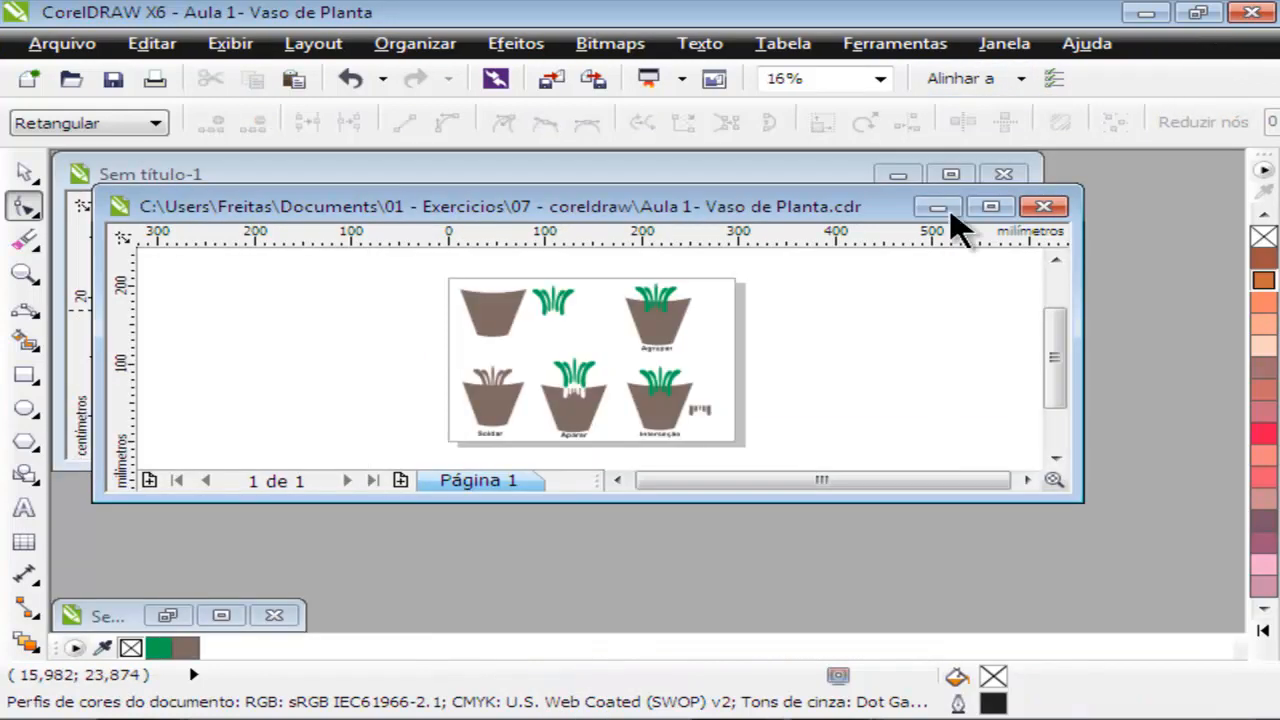
pyautogui.moveTo(690, 220); pyautogui.dragTo(790, 233)
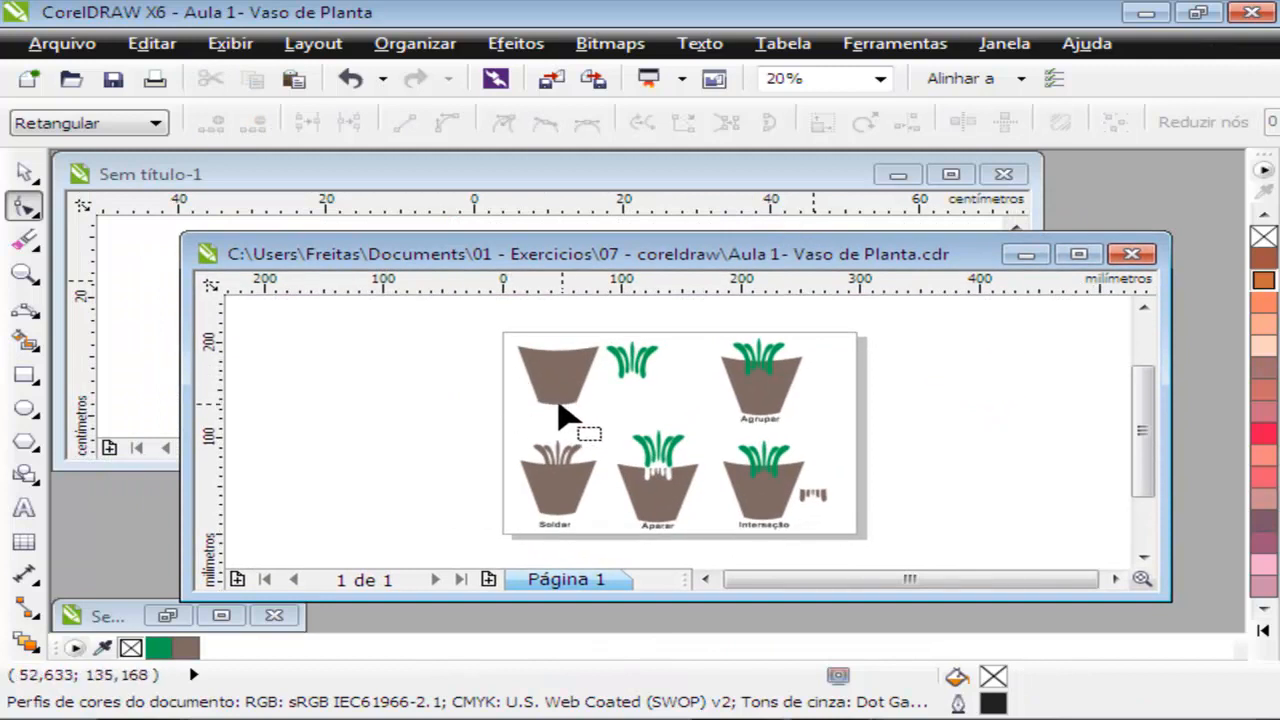
pyautogui.click(1025, 254)
pyautogui.click(950, 174)
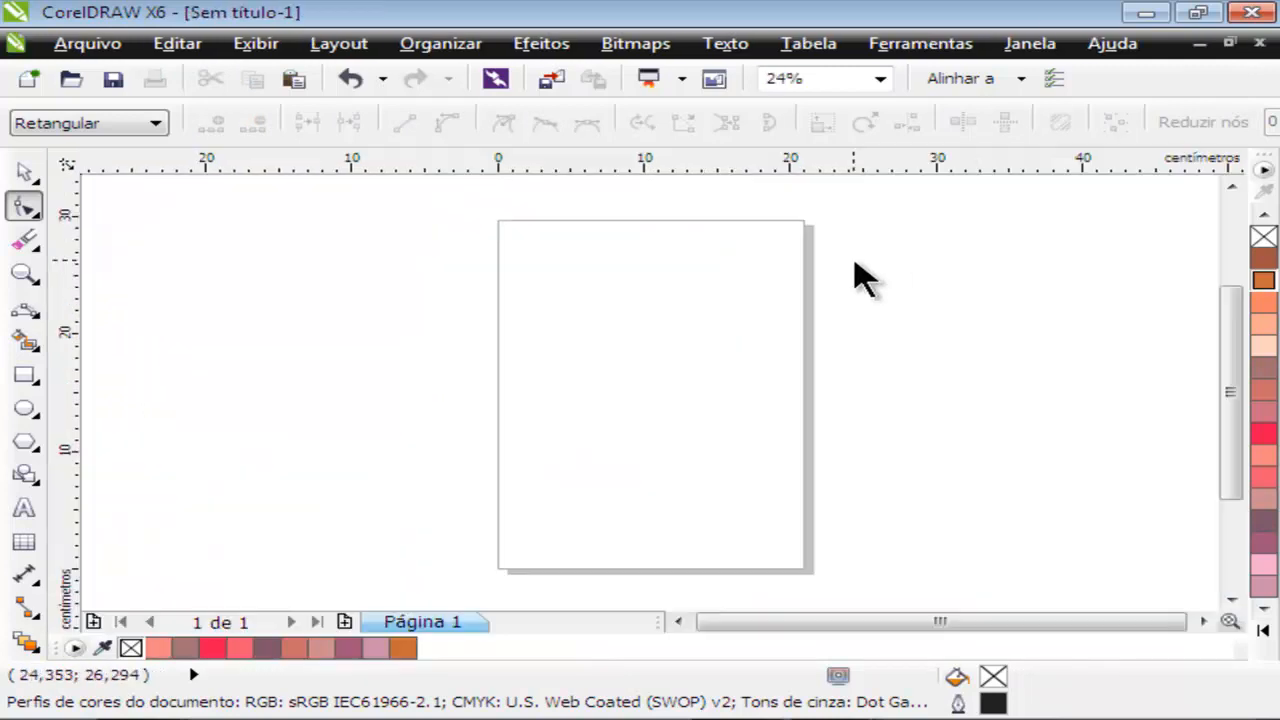
pyautogui.click(1258, 46)
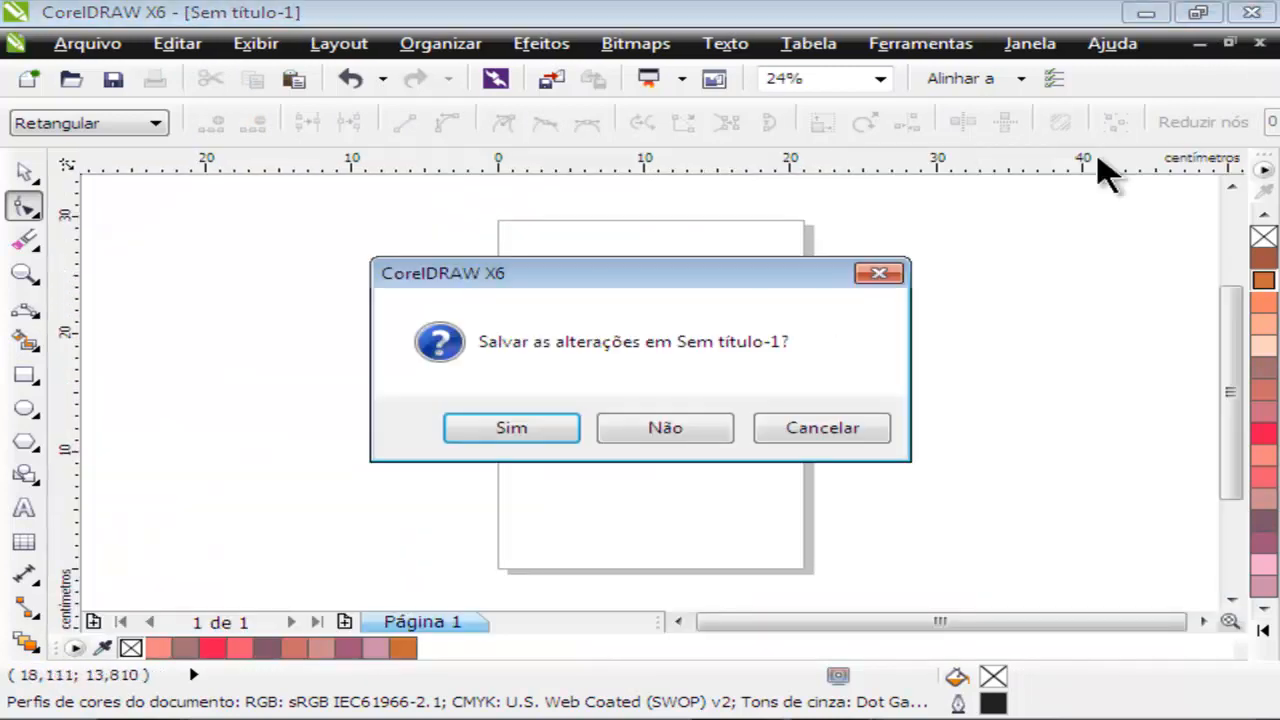
pyautogui.click(692, 430)
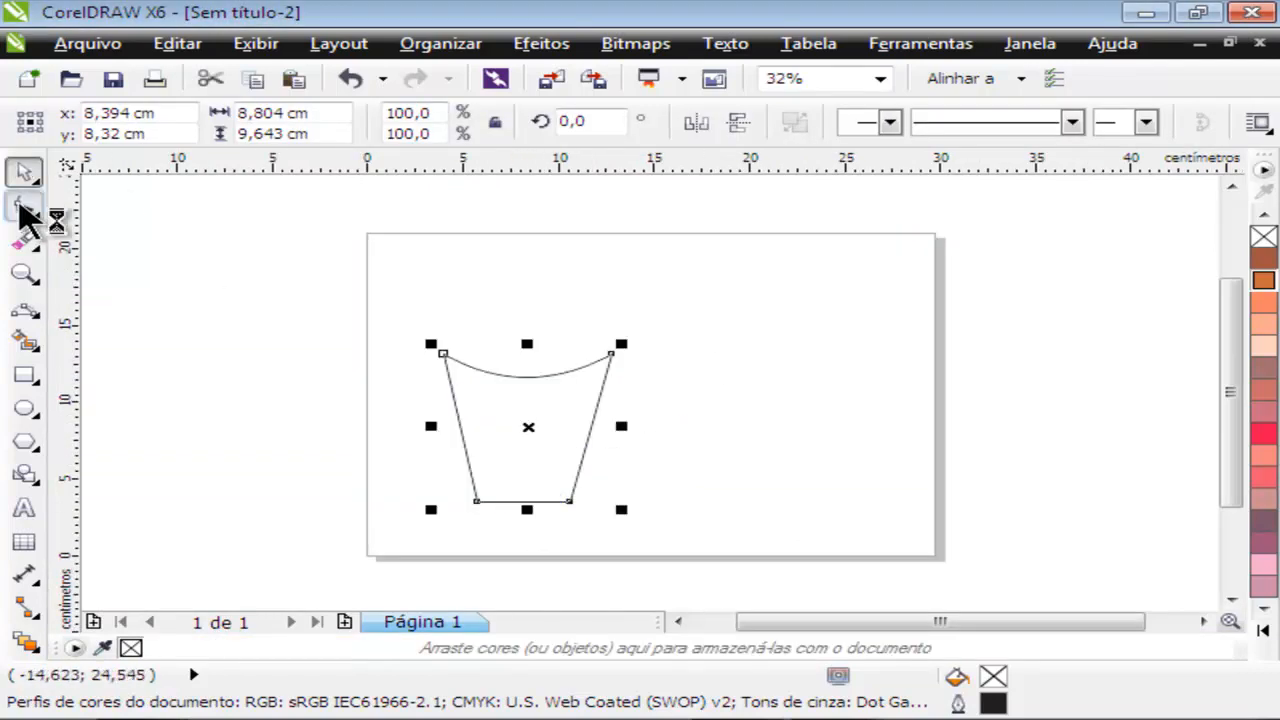
# Convert the pot's bottom edge to a curve and bow it slightly downward
pyautogui.click(25, 208)
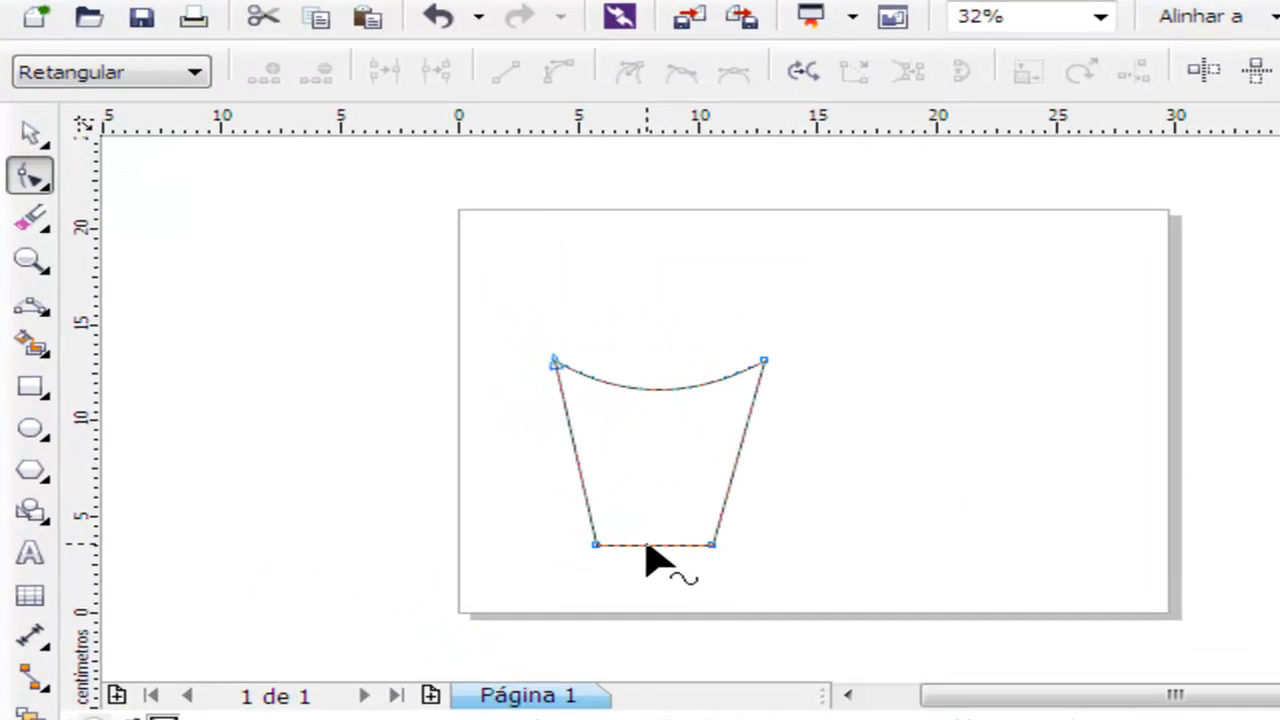
pyautogui.rightClick(648, 548)
pyautogui.click(768, 145)
pyautogui.moveTo(646, 546); pyautogui.dragTo(652, 556)
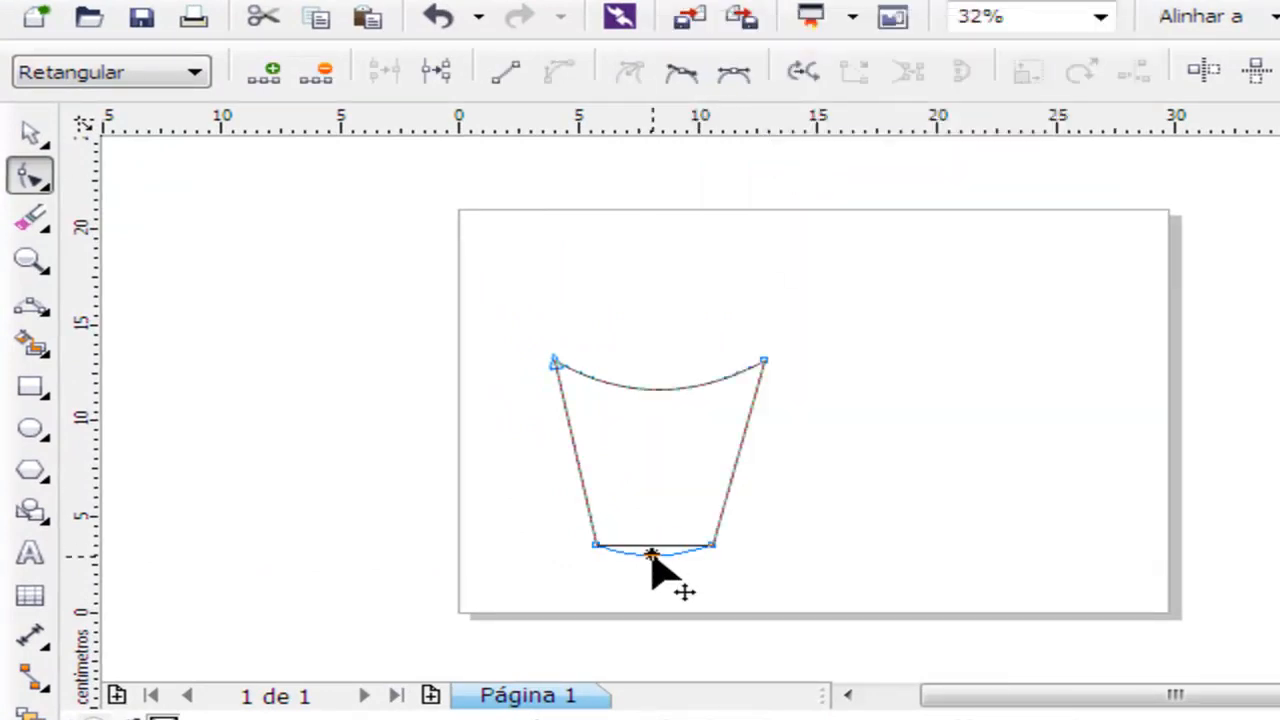
# Move the pot to the page's upper-left corner and resize it to about 9 cm wide and 8.5 cm high
pyautogui.click(30, 133)
pyautogui.moveTo(706, 430); pyautogui.dragTo(629, 309)
pyautogui.moveTo(708, 334); pyautogui.dragTo(745, 334)
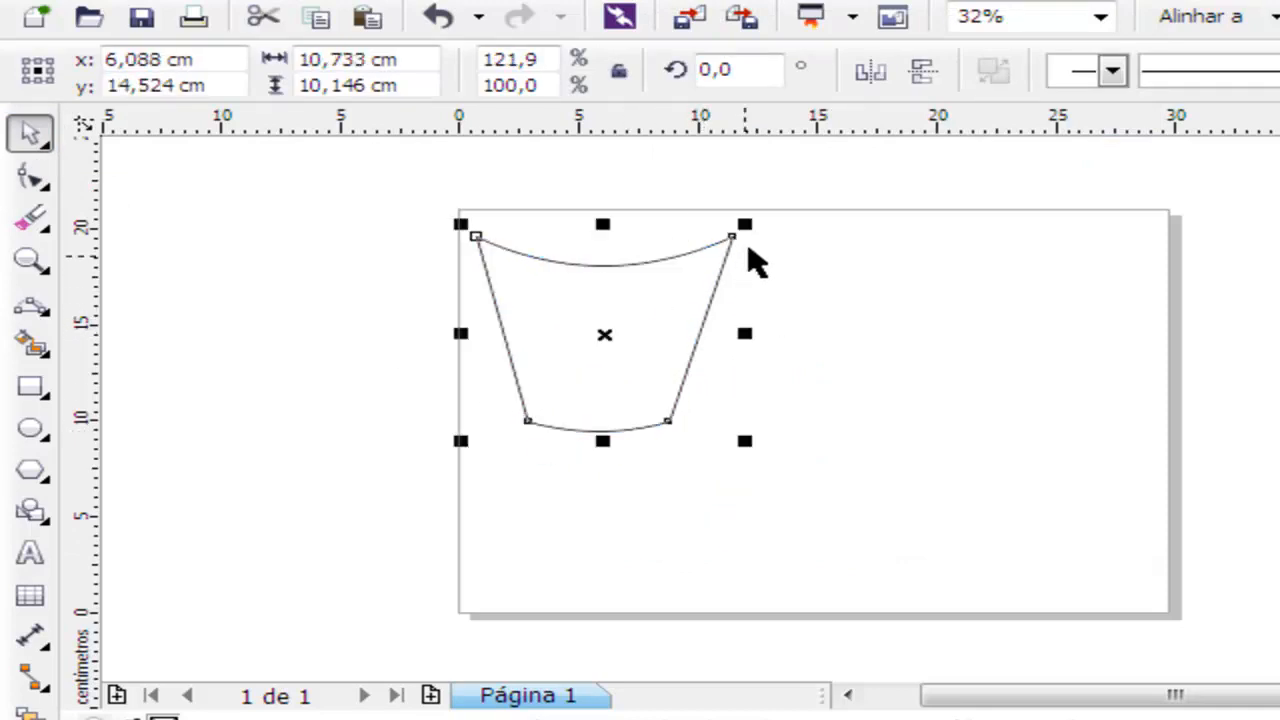
pyautogui.moveTo(737, 229); pyautogui.dragTo(695, 262)
pyautogui.moveTo(603, 329); pyautogui.dragTo(602, 287)
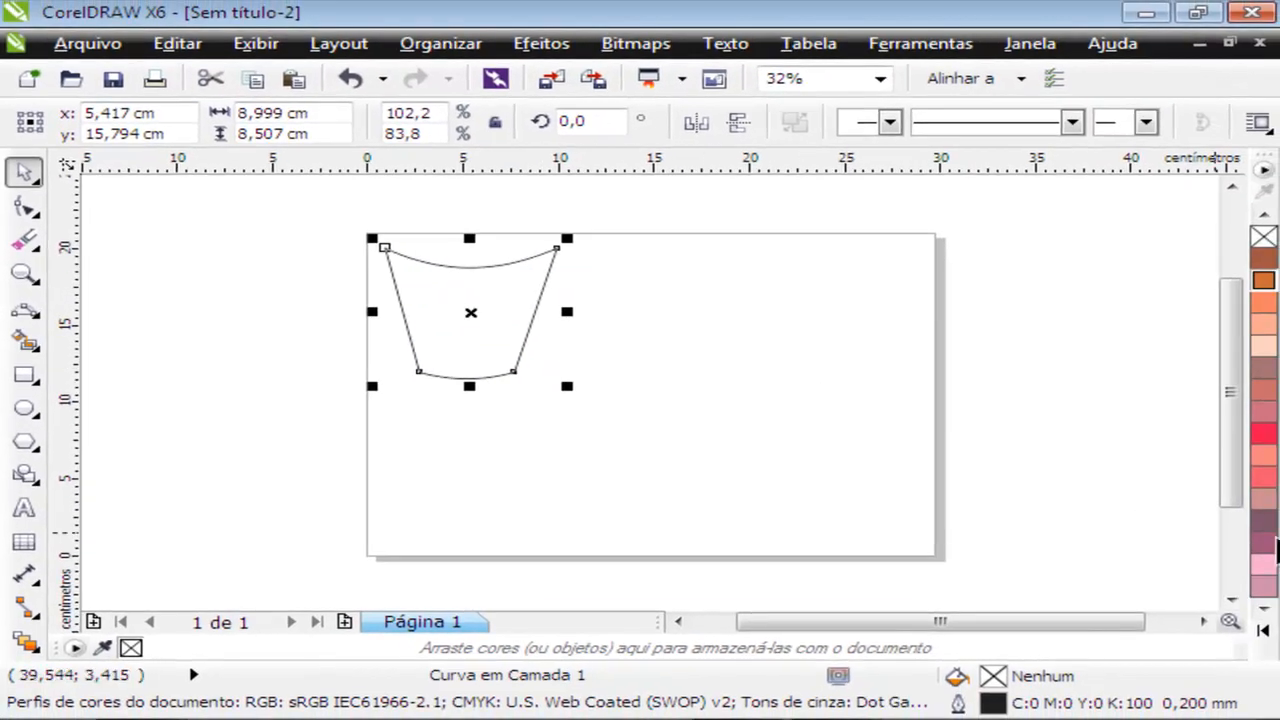
# Fill the pot with brown (C:0 M:20 Y:40 K:60) and remove its outline
pyautogui.click(1251, 628)
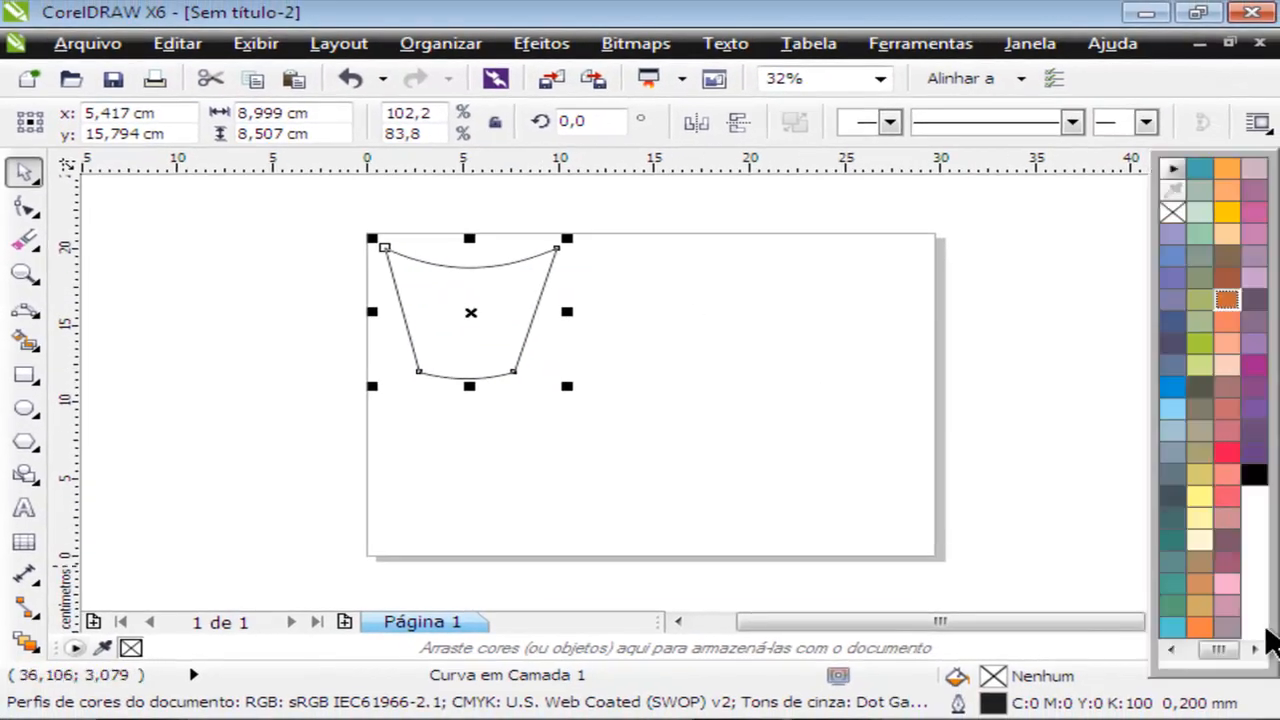
pyautogui.click(1228, 256)
pyautogui.rightClick(1182, 222)
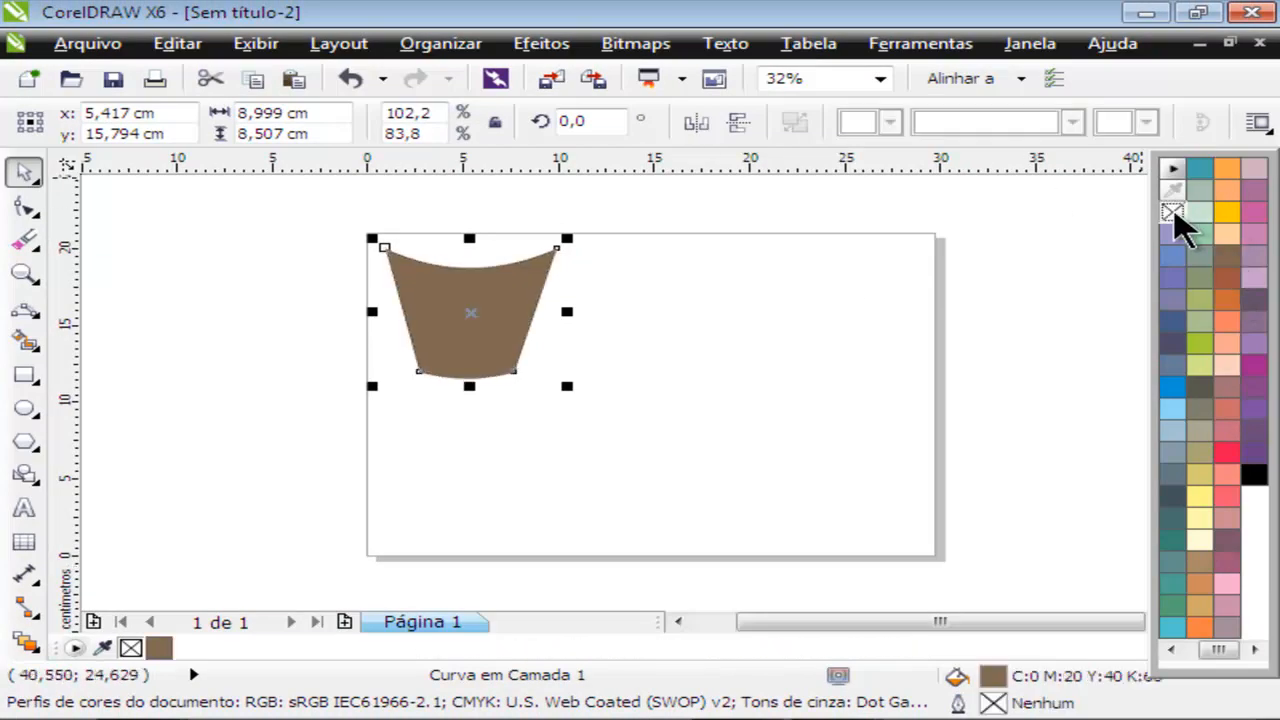
pyautogui.click(666, 354)
pyautogui.click(459, 307)
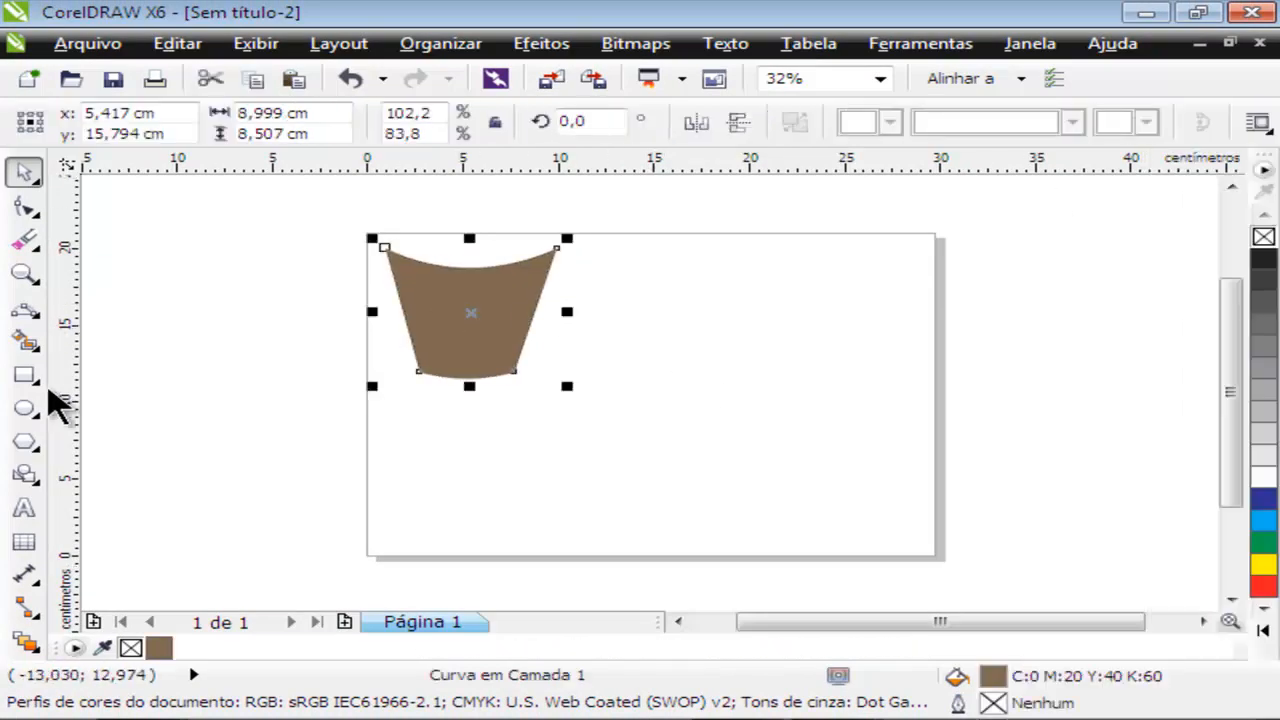
# Examine the green leaves close up in the Aula 1- Vaso de Planta document
pyautogui.click(30, 325)
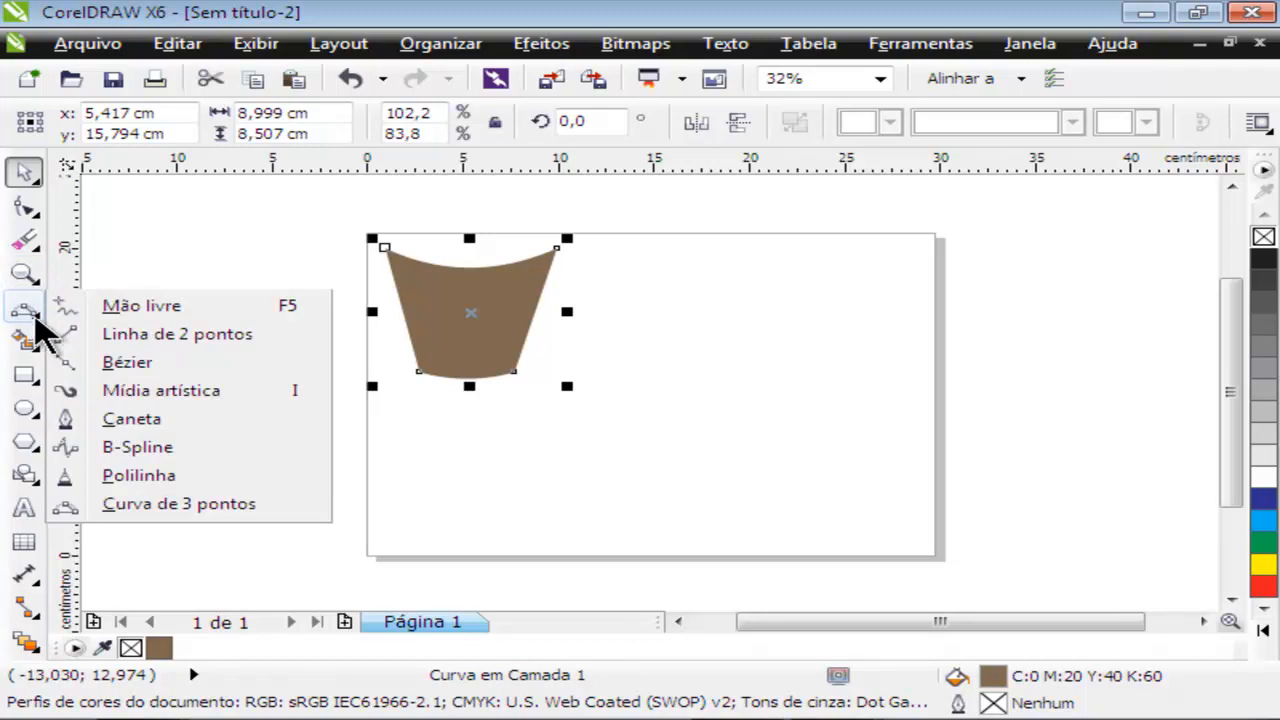
pyautogui.click(163, 447)
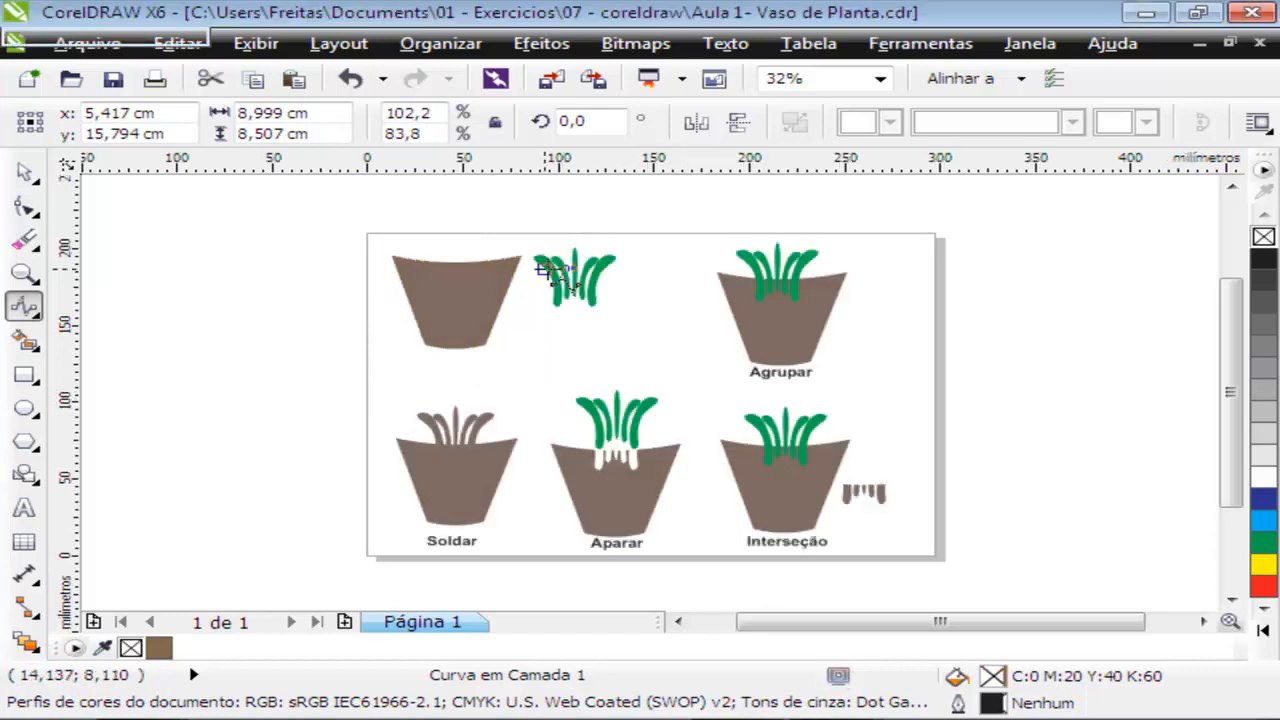
pyautogui.scroll(5, 571, 286)
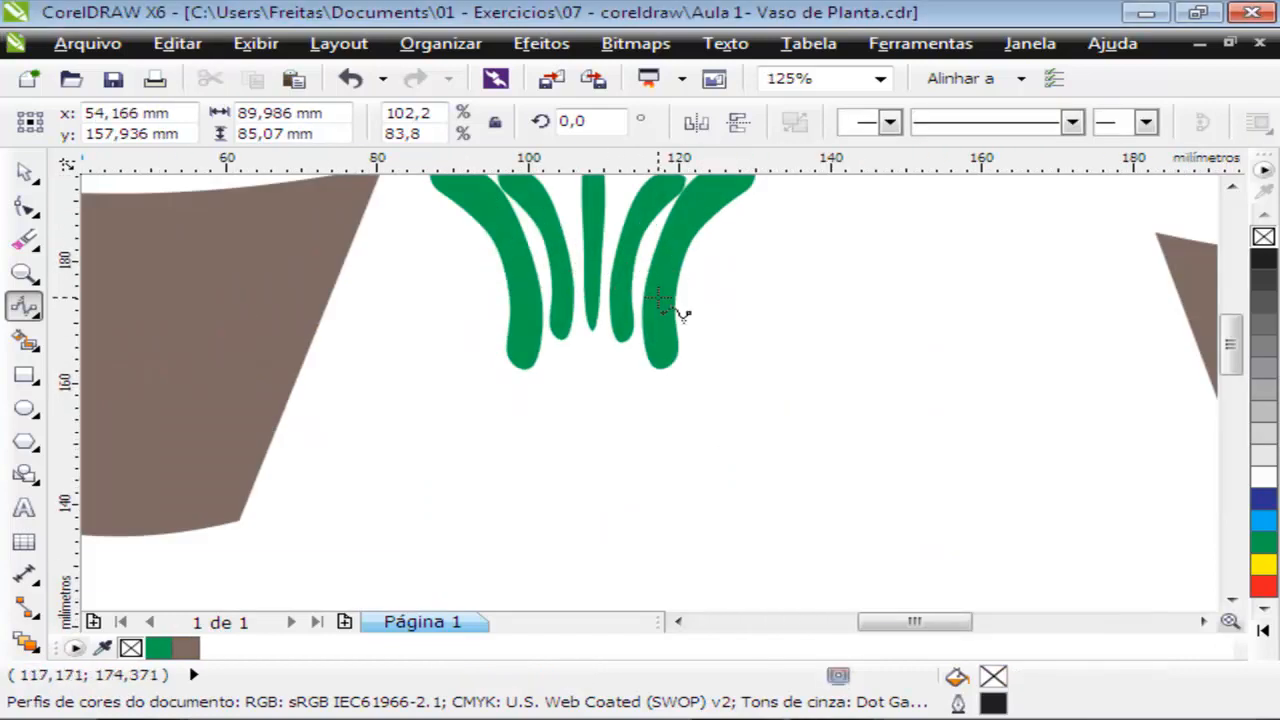
pyautogui.press('F8')
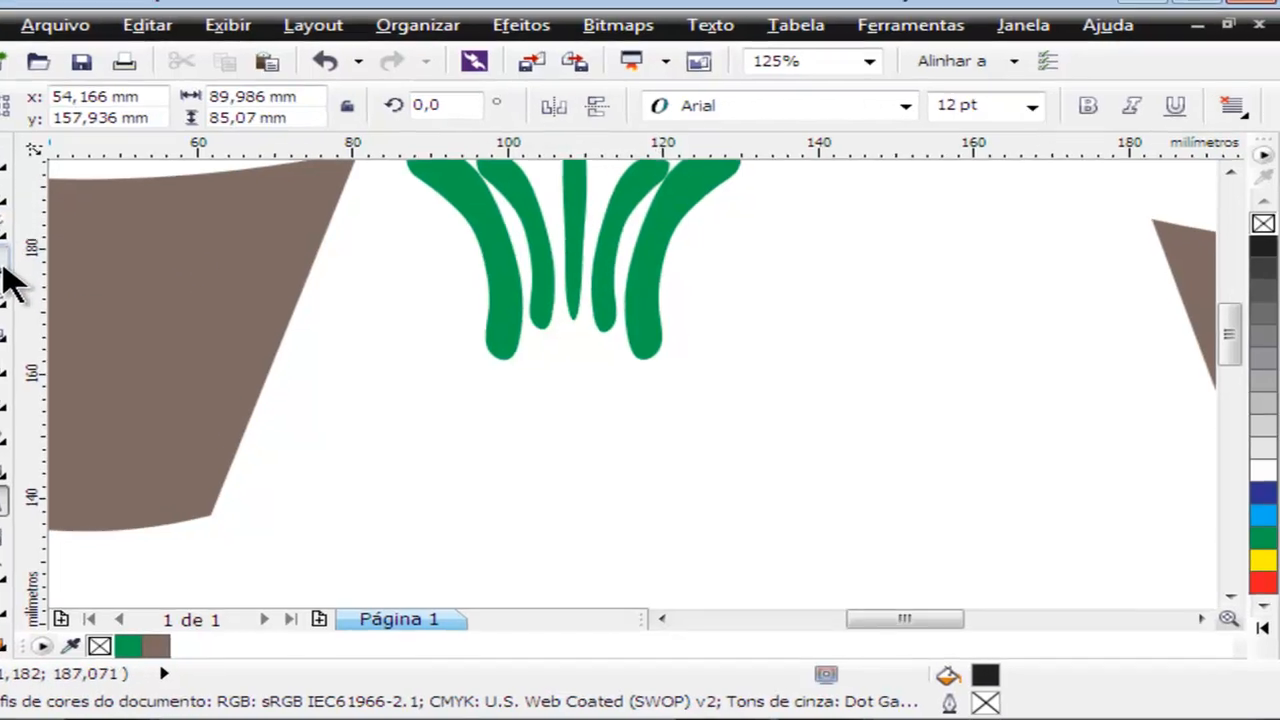
pyautogui.click(37, 279)
pyautogui.click(122, 302)
pyautogui.moveTo(500, 276); pyautogui.dragTo(472, 363)
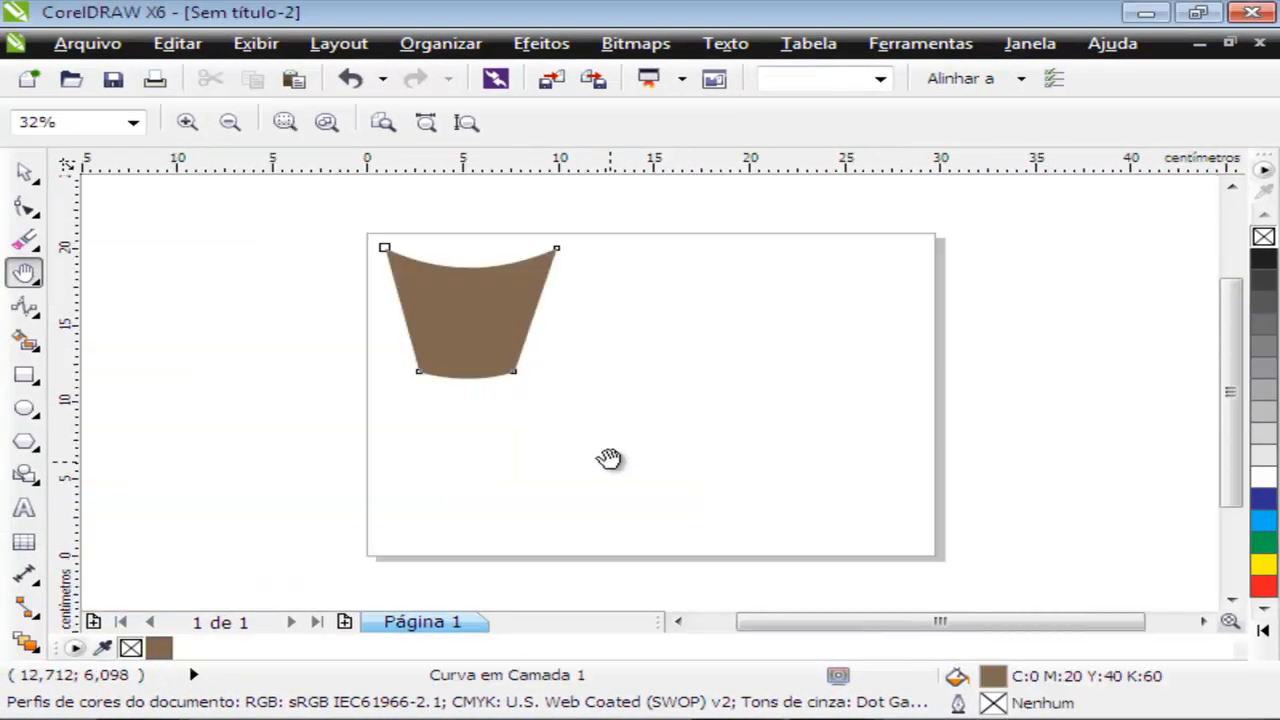
# Draw a closed B-Spline leaf about 4.6 cm wide and 8.3 cm high beside the pot, filled green (C:100 M:0 Y:100 K:0) without outline
pyautogui.click(35, 208)
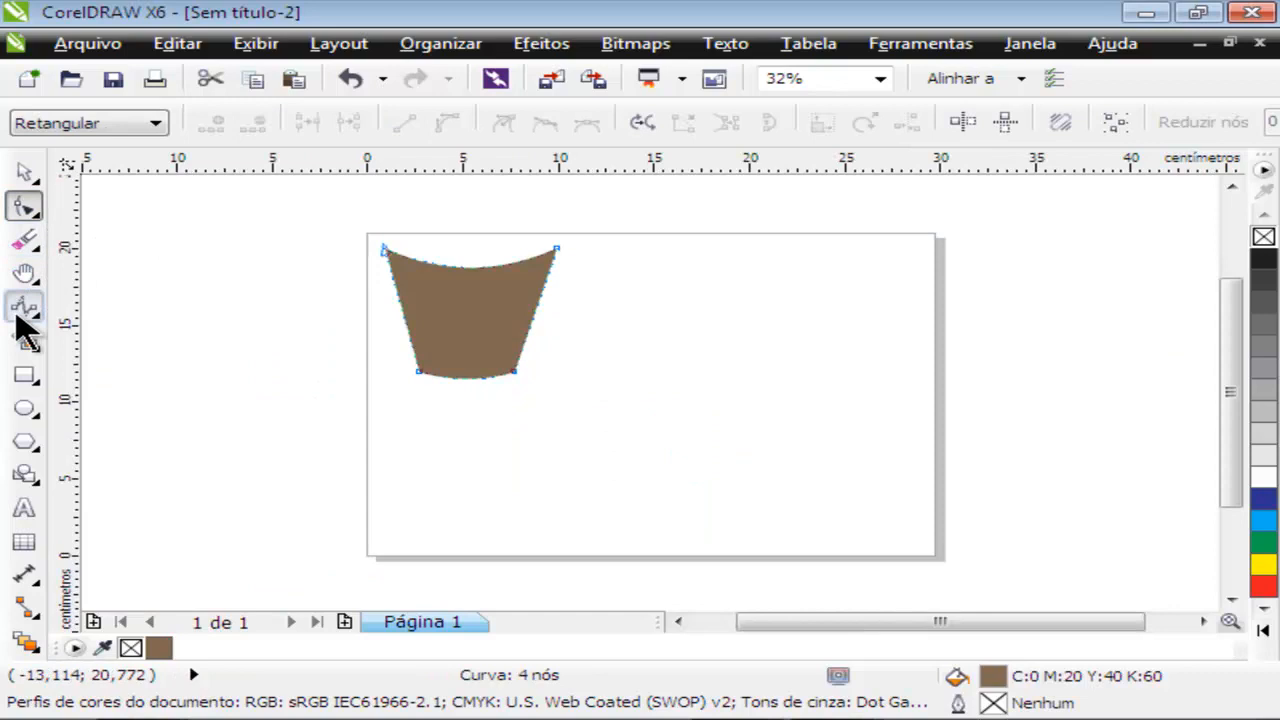
pyautogui.click(30, 312)
pyautogui.click(106, 445)
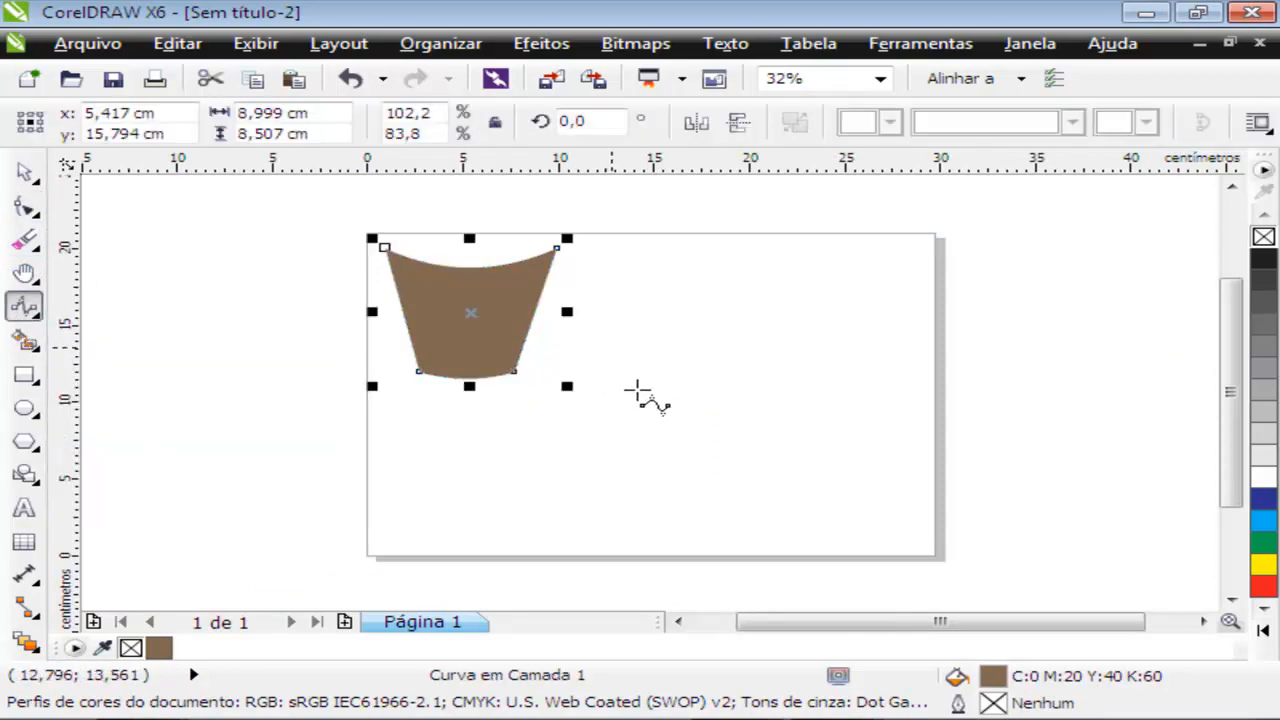
pyautogui.click(668, 413)
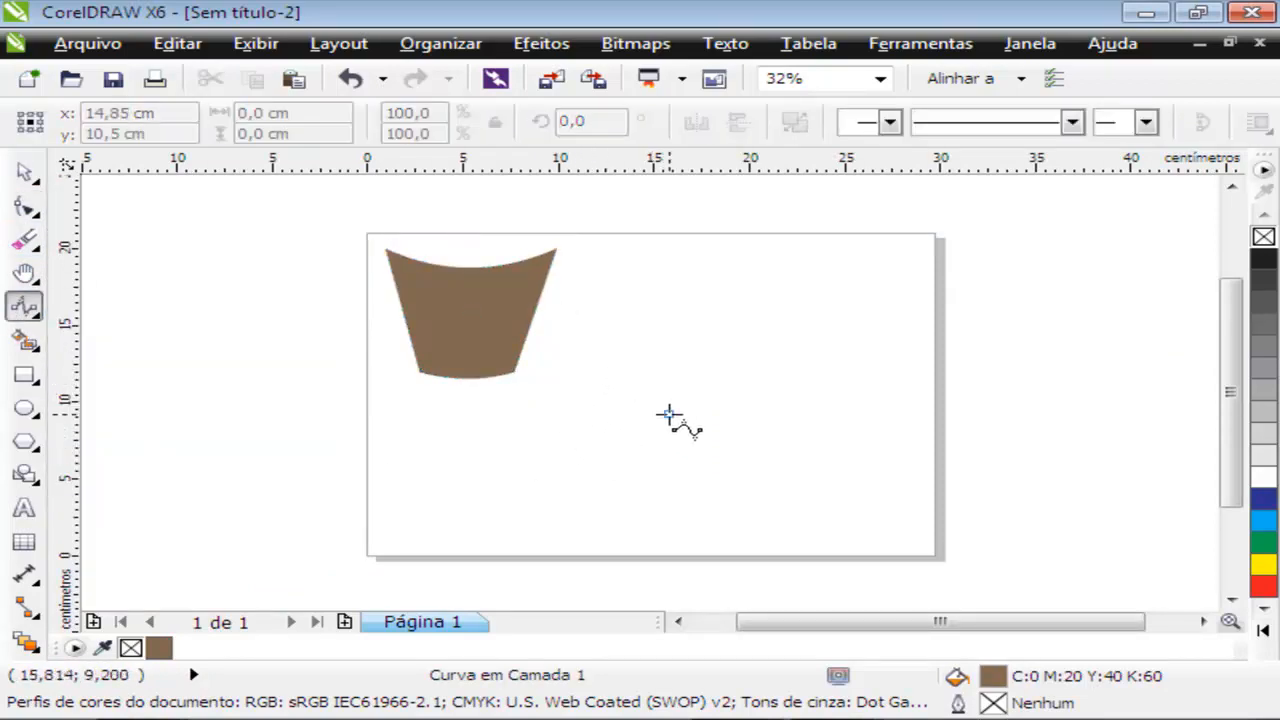
pyautogui.click(593, 298)
pyautogui.click(614, 272)
pyautogui.click(667, 293)
pyautogui.doubleClick(678, 428)
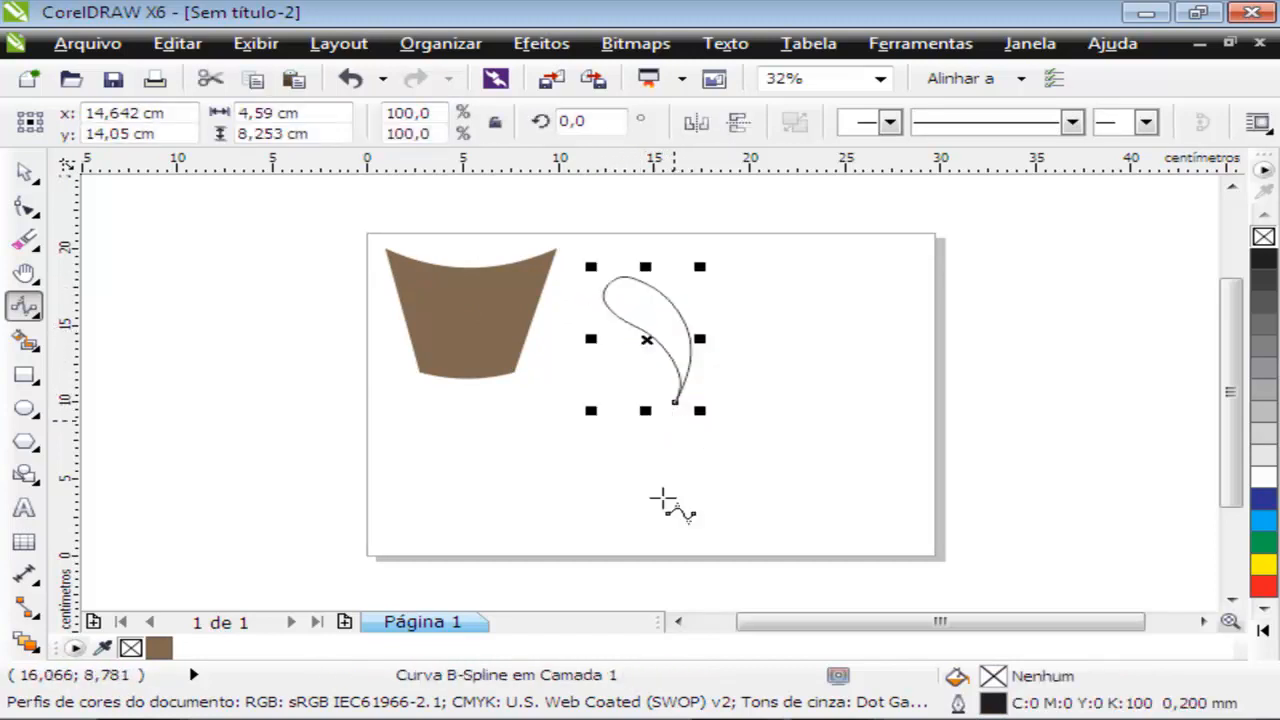
pyautogui.click(25, 172)
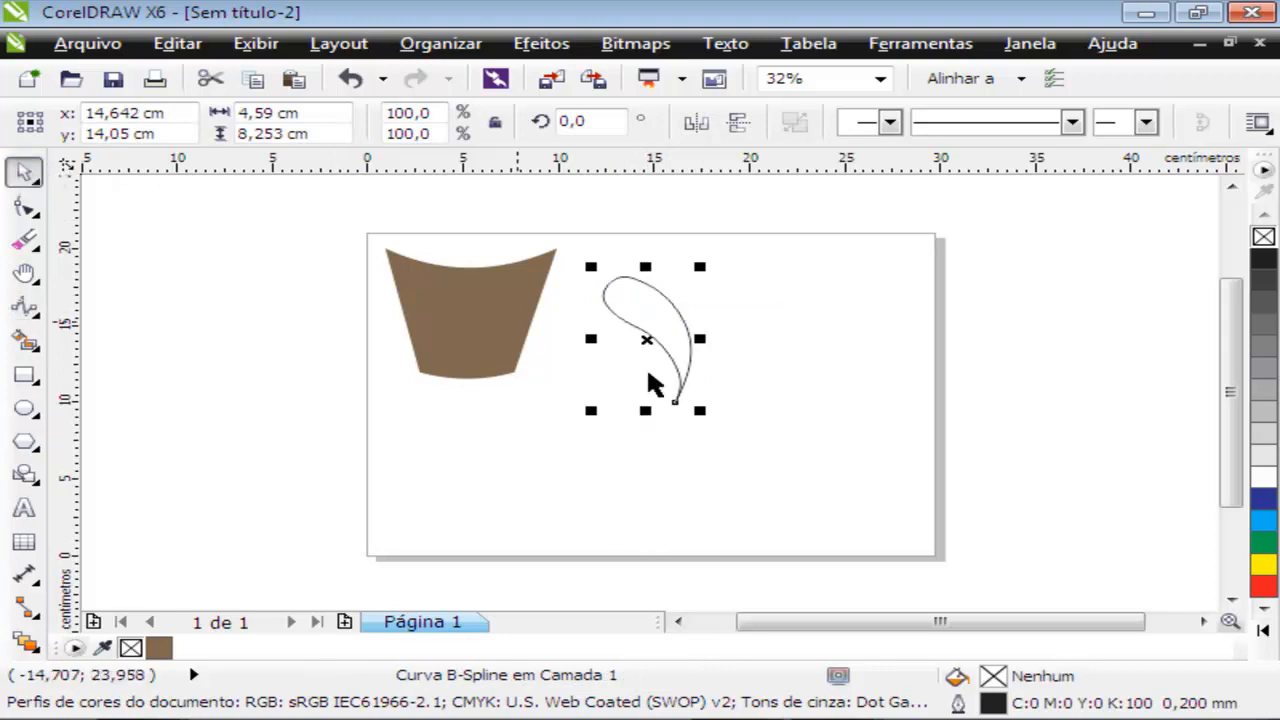
pyautogui.click(1263, 541)
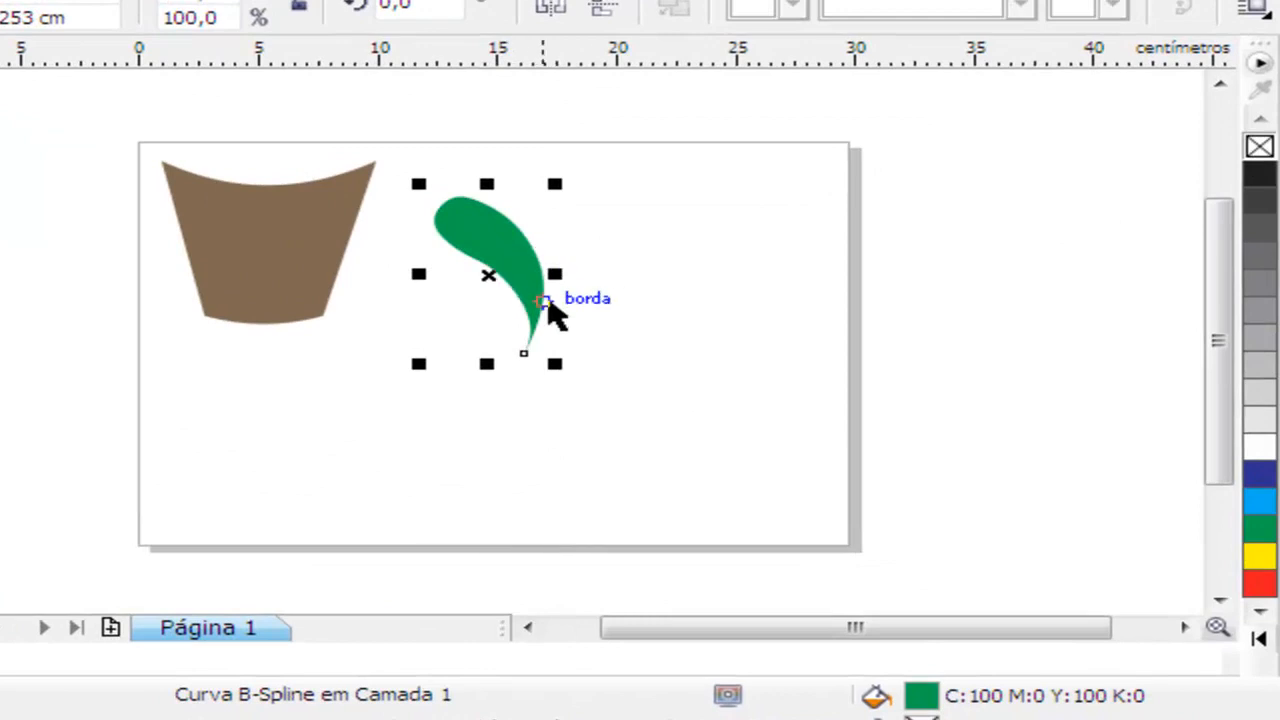
# Add a smaller duplicate of the leaf to the upper right of the original and group both leaves
pyautogui.hotkey('ctrl', 'd')
pyautogui.moveTo(525, 212); pyautogui.dragTo(626, 163)
pyautogui.moveTo(591, 220); pyautogui.dragTo(594, 157)
pyautogui.moveTo(543, 215)
pyautogui.mouseDown()
pyautogui.moveTo(540, 228)
pyautogui.moveTo(538, 194)
pyautogui.moveTo(530, 212)
pyautogui.mouseUp()
pyautogui.moveTo(653, 127); pyautogui.dragTo(418, 443)
pyautogui.hotkey('ctrl', 'g')
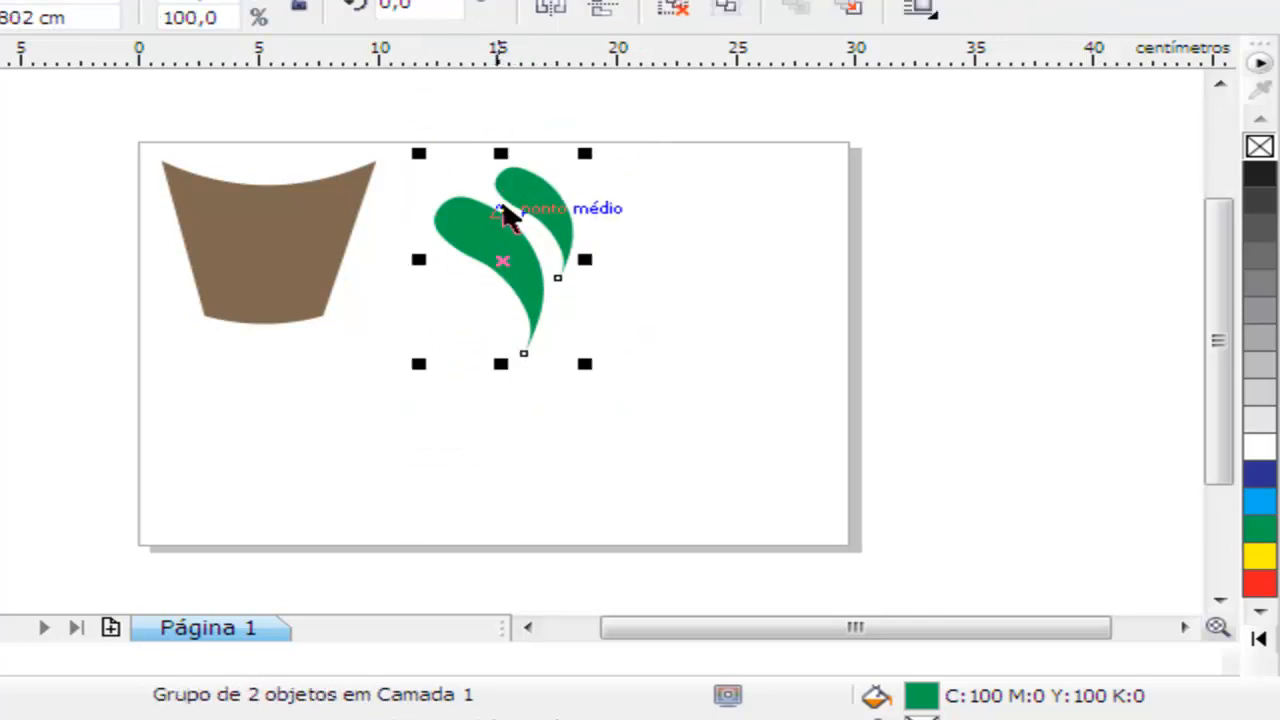
# Duplicate the leaf pair, mirror the copy horizontally and place it to the right of the original pair
pyautogui.hotkey('ctrl', 'd')
pyautogui.moveTo(545, 207); pyautogui.dragTo(737, 197)
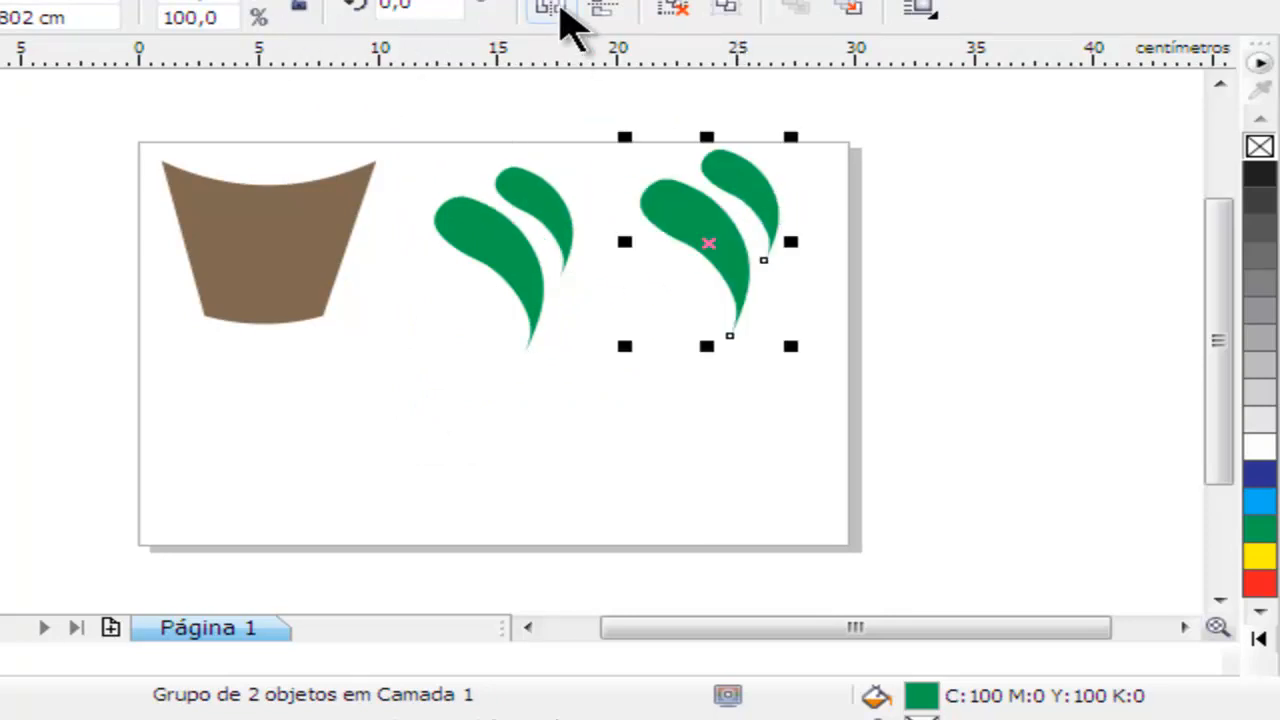
pyautogui.click(552, 9)
pyautogui.moveTo(719, 232); pyautogui.dragTo(690, 252)
pyautogui.press('F5')
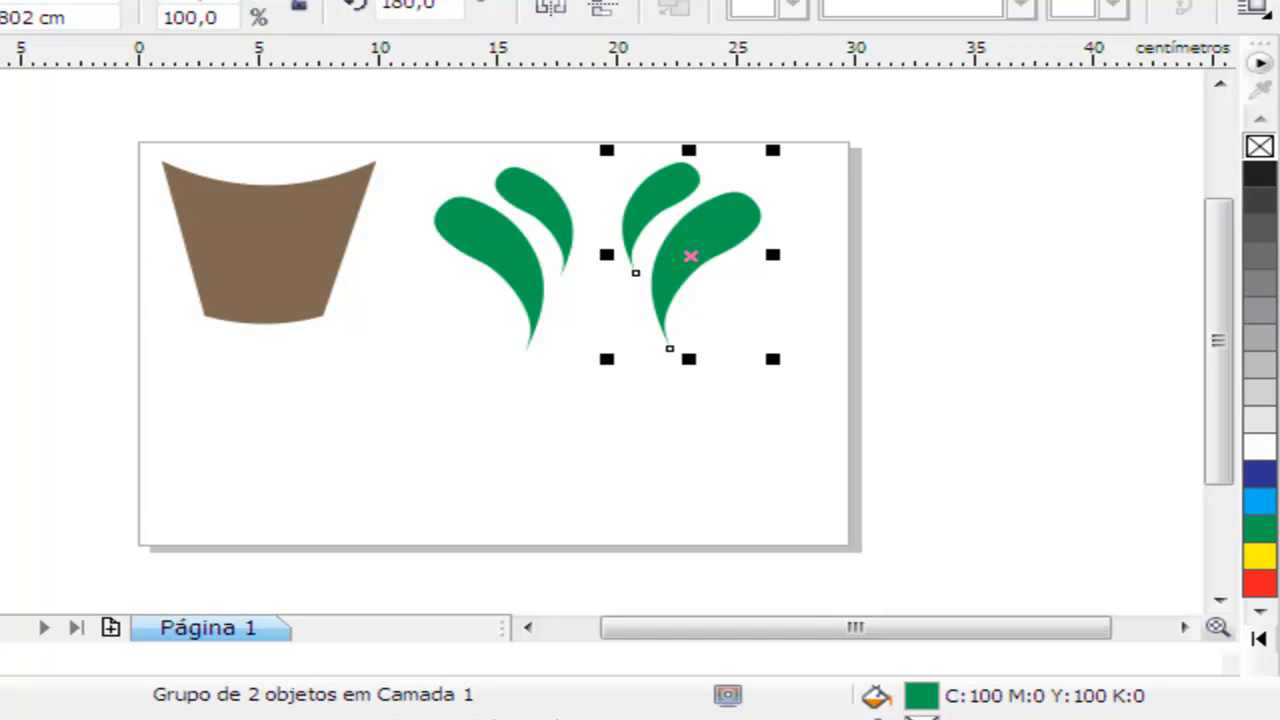
pyautogui.click(554, 103)
pyautogui.click(568, 147)
pyautogui.click(583, 187)
pyautogui.click(592, 236)
pyautogui.moveTo(592, 236); pyautogui.dragTo(612, 99)
pyautogui.click(612, 100)
pyautogui.click(555, 103)
pyautogui.press('Delete')
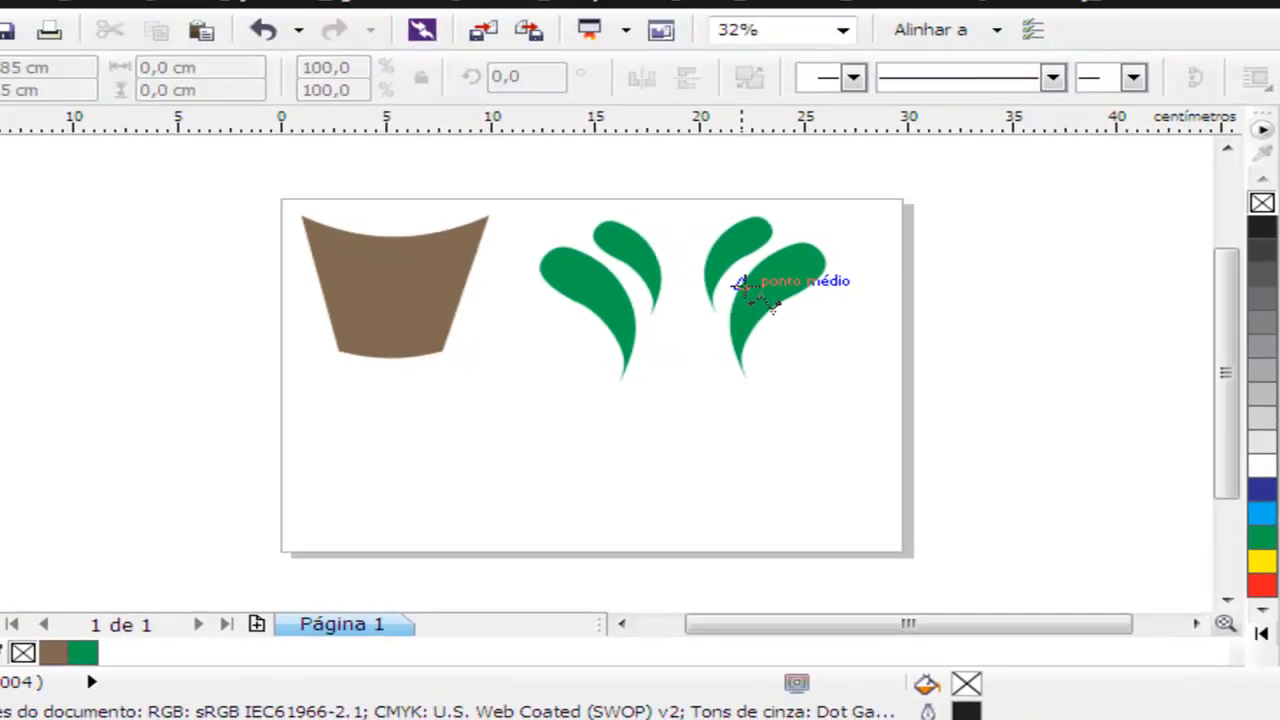
# Draw a closed upright B-Spline leaf about 2.1 cm wide and 9.5 cm high between the leaf pairs, filled green (C:100 M:0 Y:100 K:0)
pyautogui.scroll(-1, 709, 204)
pyautogui.scroll(3, 725, 239)
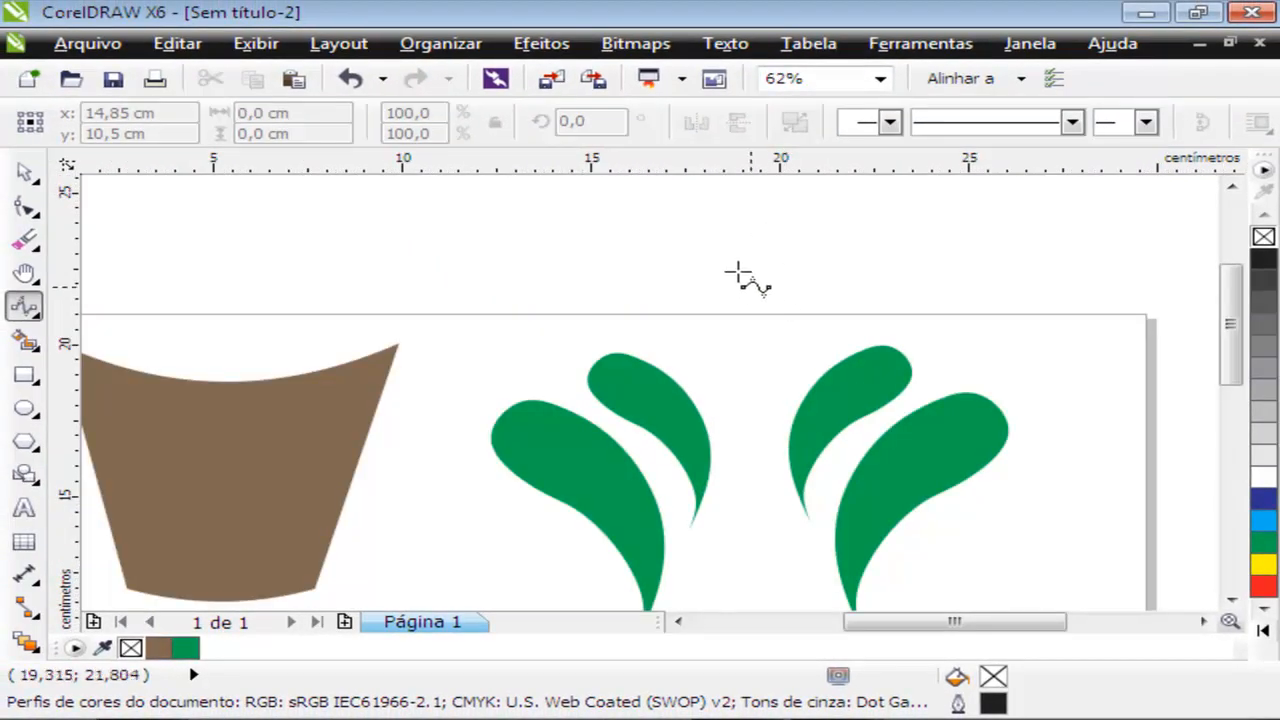
pyautogui.click(702, 309)
pyautogui.click(716, 382)
pyautogui.click(725, 449)
pyautogui.click(753, 462)
pyautogui.click(769, 409)
pyautogui.click(769, 342)
pyautogui.click(764, 258)
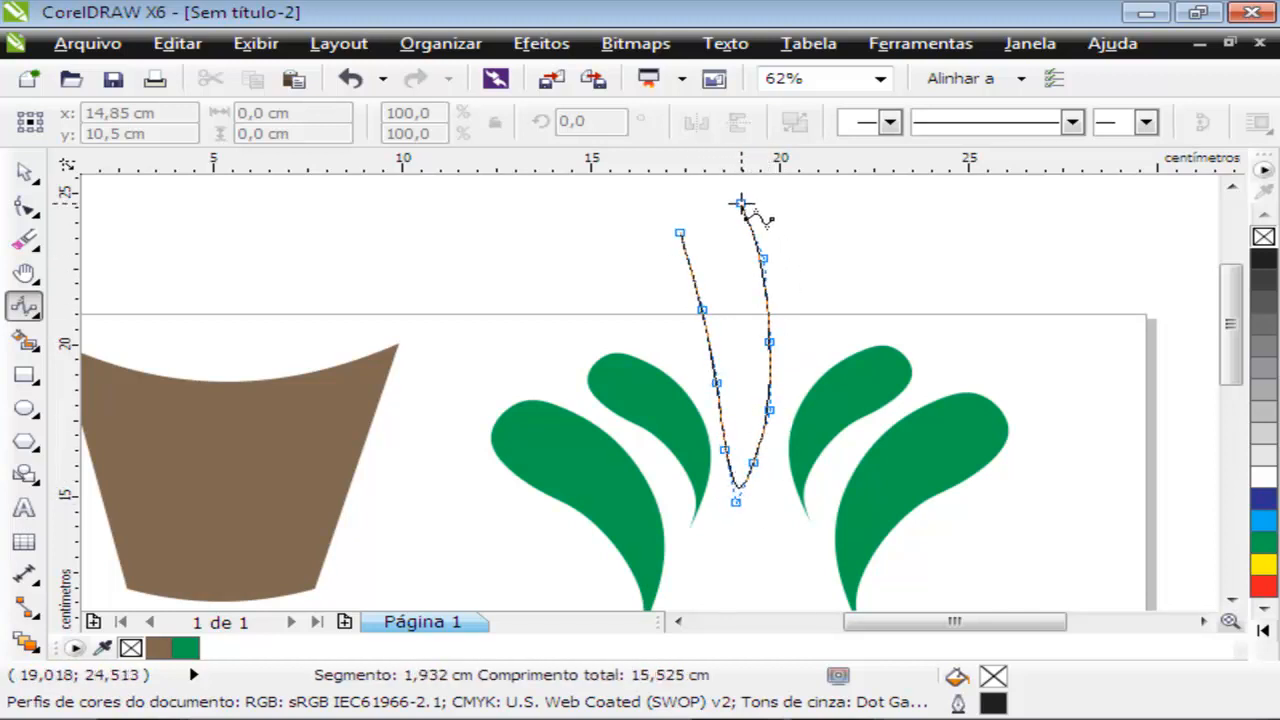
pyautogui.click(680, 232)
pyautogui.click(24, 172)
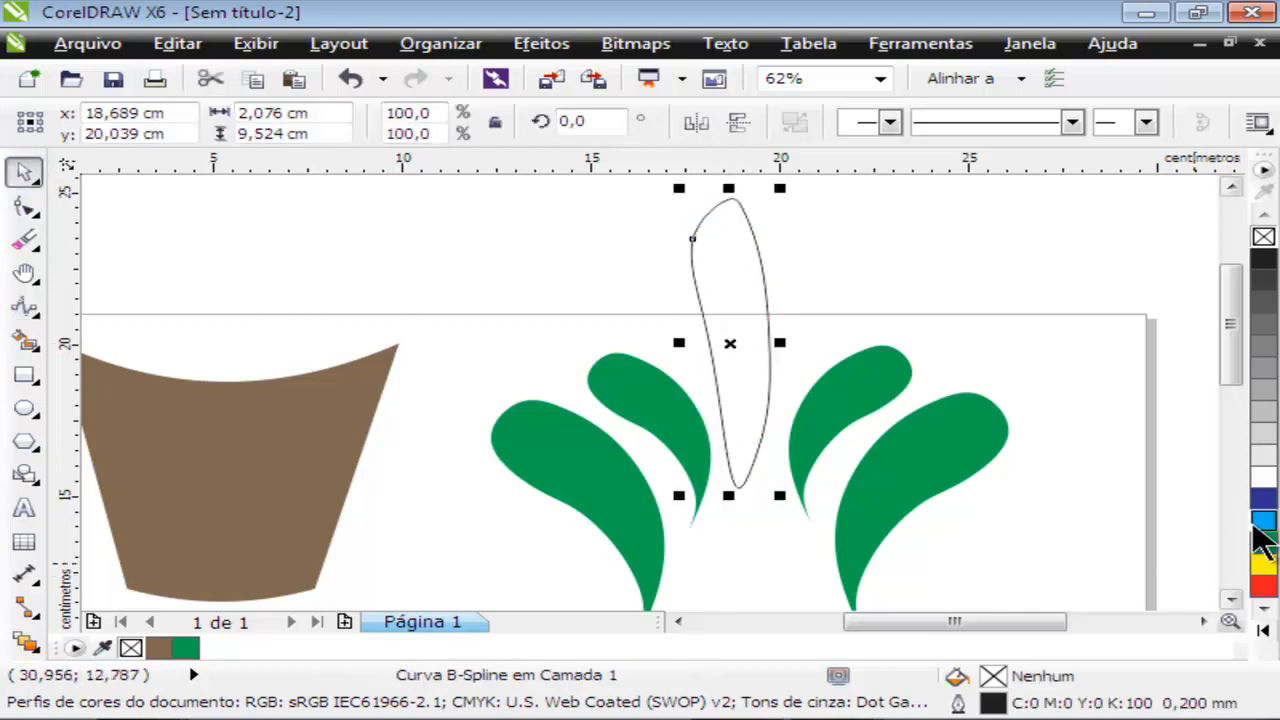
pyautogui.click(1263, 541)
# Lower the central leaf between the two leaf pairs and group all the leaves
pyautogui.scroll(-4, 945, 545)
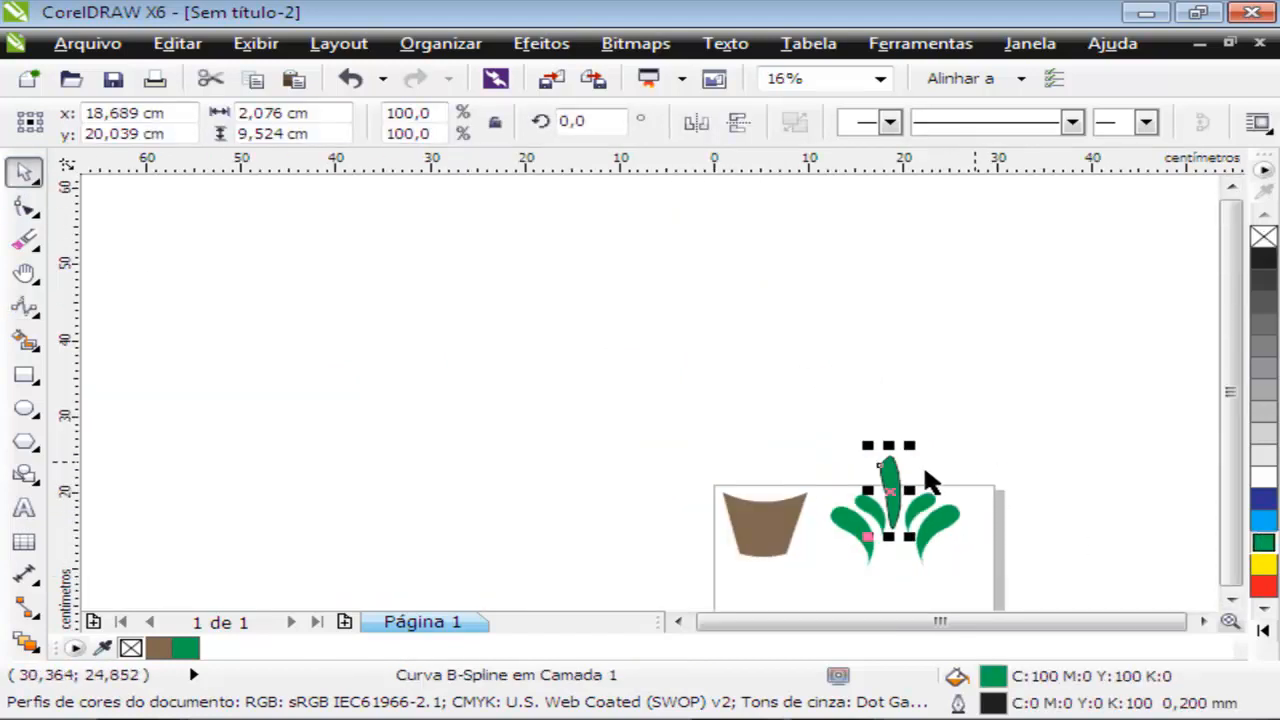
pyautogui.scroll(4, 885, 483)
pyautogui.moveTo(909, 471); pyautogui.dragTo(913, 516)
pyautogui.scroll(-5, 1011, 464)
pyautogui.moveTo(1013, 470); pyautogui.dragTo(869, 573)
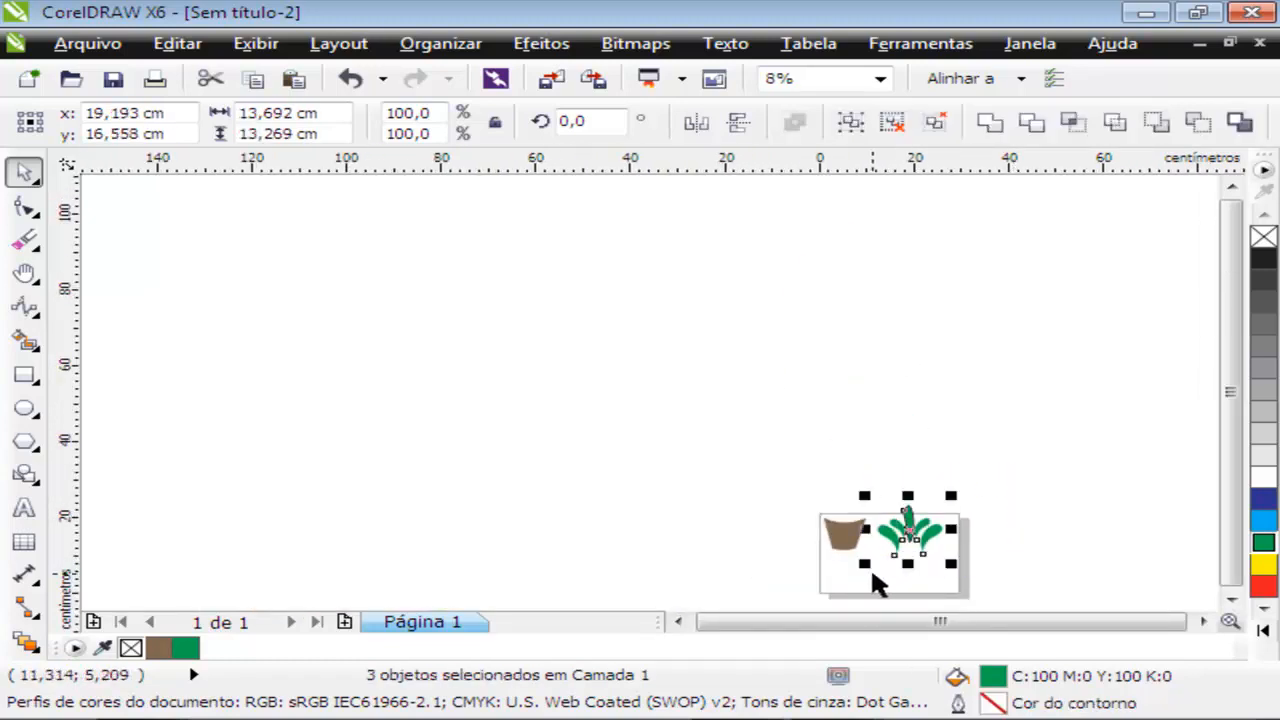
pyautogui.hotkey('ctrl', 'g')
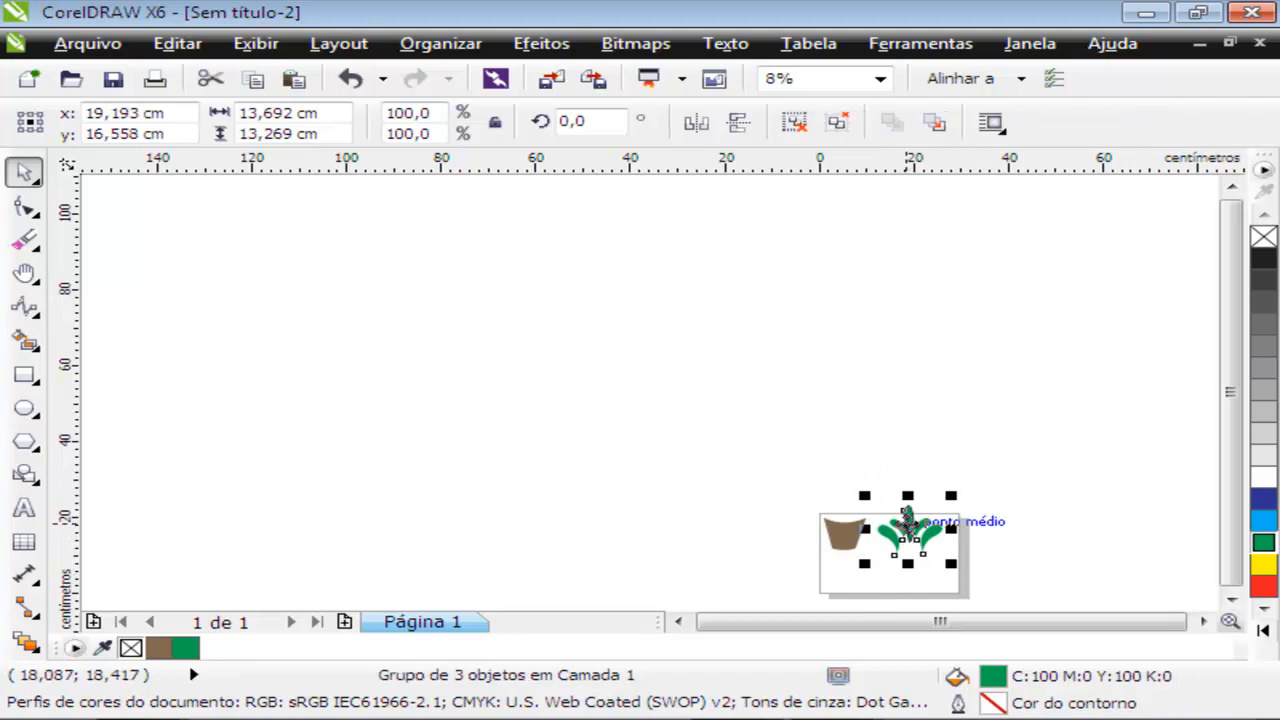
# Shrink the leaf group to about 6.3 cm wide and 6.1 cm high without outline and place it beside the brown pot
pyautogui.scroll(3, 905, 525)
pyautogui.moveTo(875, 410); pyautogui.dragTo(796, 367)
pyautogui.scroll(2, 810, 370)
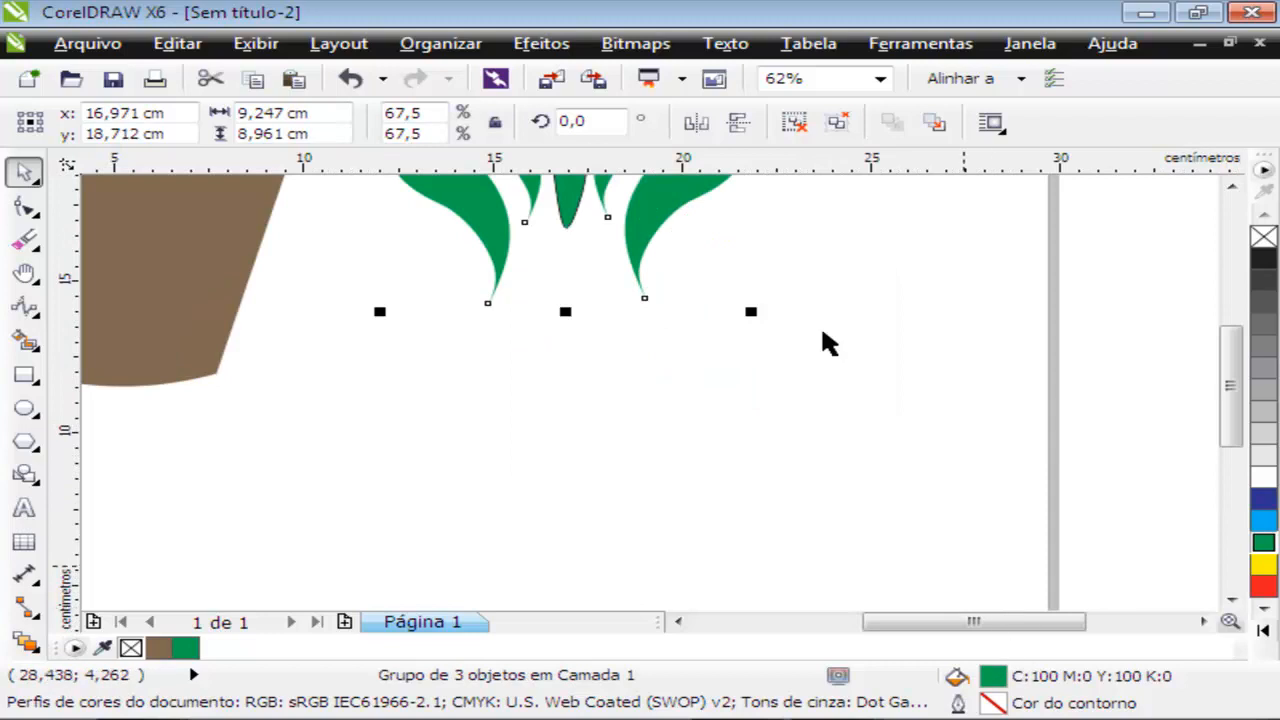
pyautogui.scroll(-2, 812, 315)
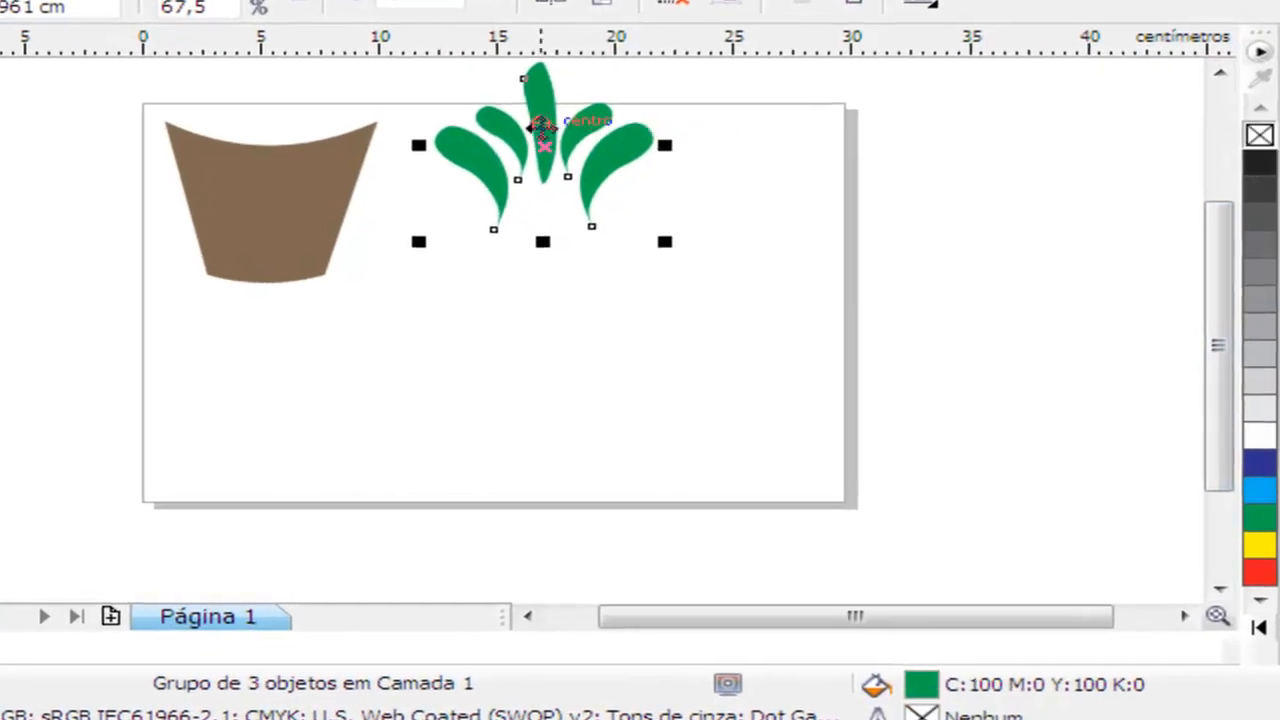
pyautogui.moveTo(540, 125); pyautogui.dragTo(518, 183)
pyautogui.moveTo(643, 106); pyautogui.dragTo(574, 163)
pyautogui.moveTo(490, 223); pyautogui.dragTo(468, 148)
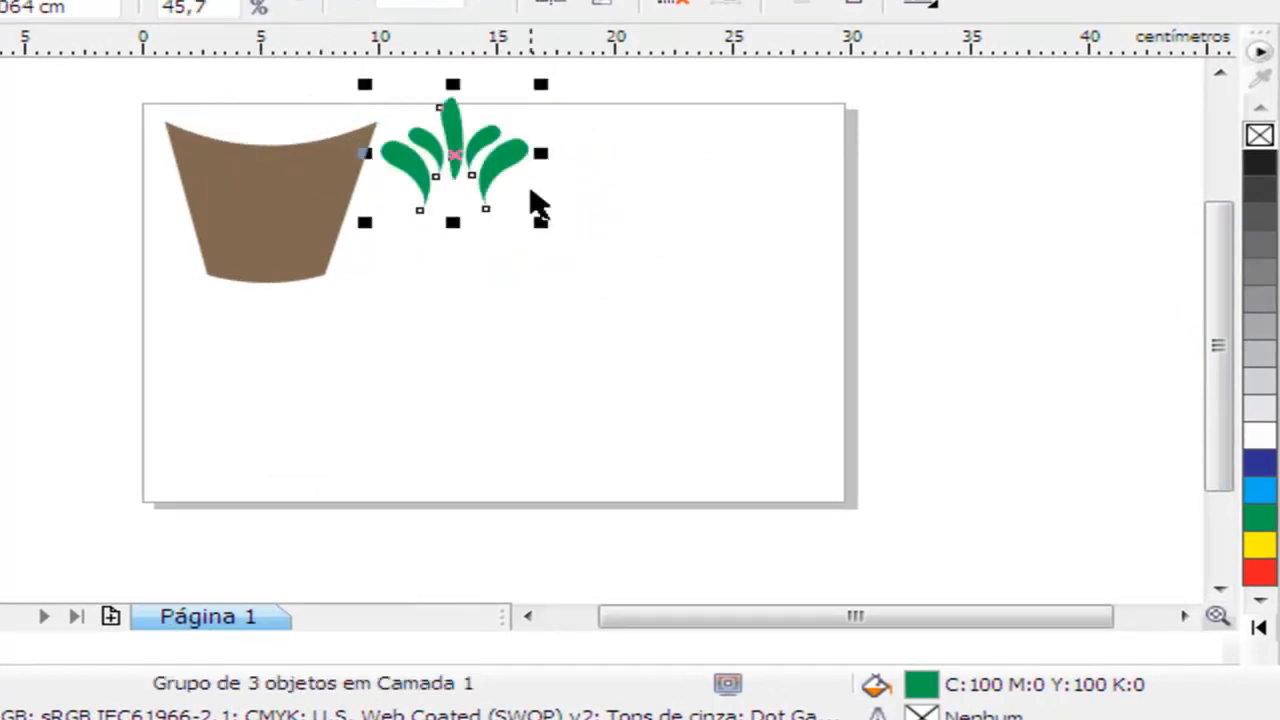
pyautogui.moveTo(286, 229)
pyautogui.mouseDown()
pyautogui.moveTo(271, 217)
pyautogui.moveTo(284, 220)
pyautogui.mouseUp()
pyautogui.moveTo(461, 154); pyautogui.dragTo(443, 150)
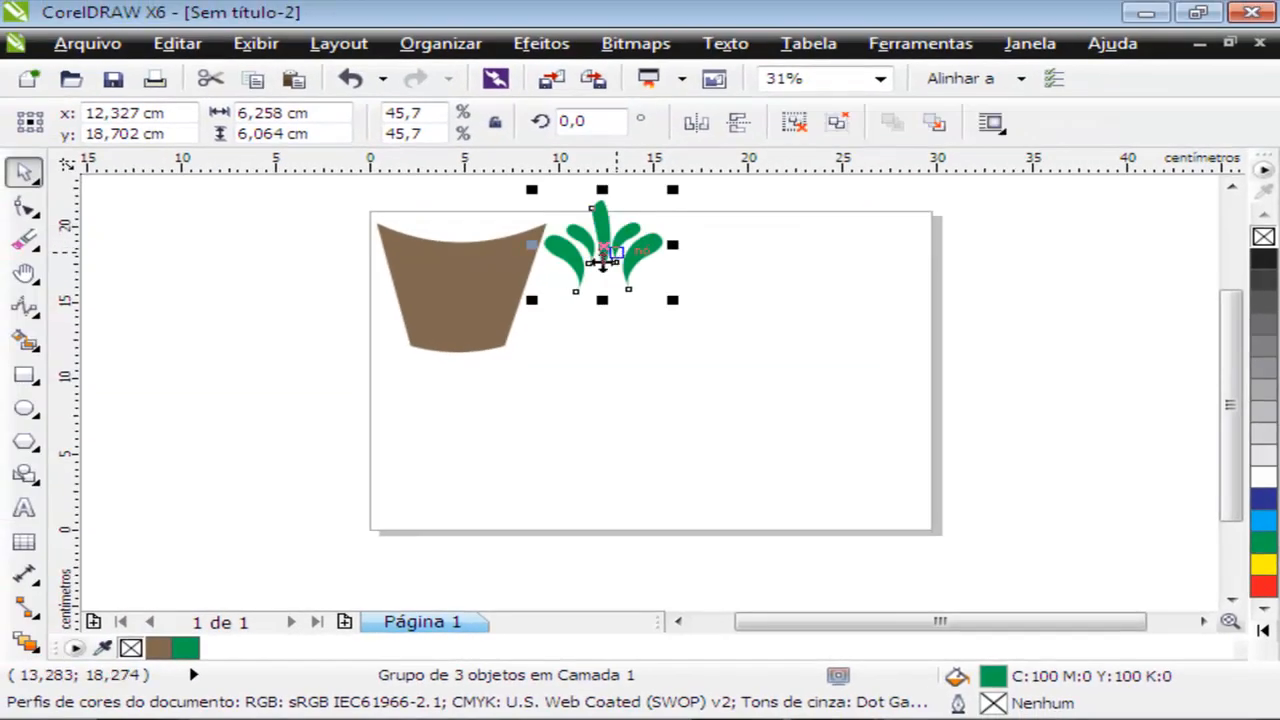
# Copy the pot and leaves to the page's right side and set the copied leaves into the pot's opening
pyautogui.moveTo(743, 194); pyautogui.dragTo(237, 457)
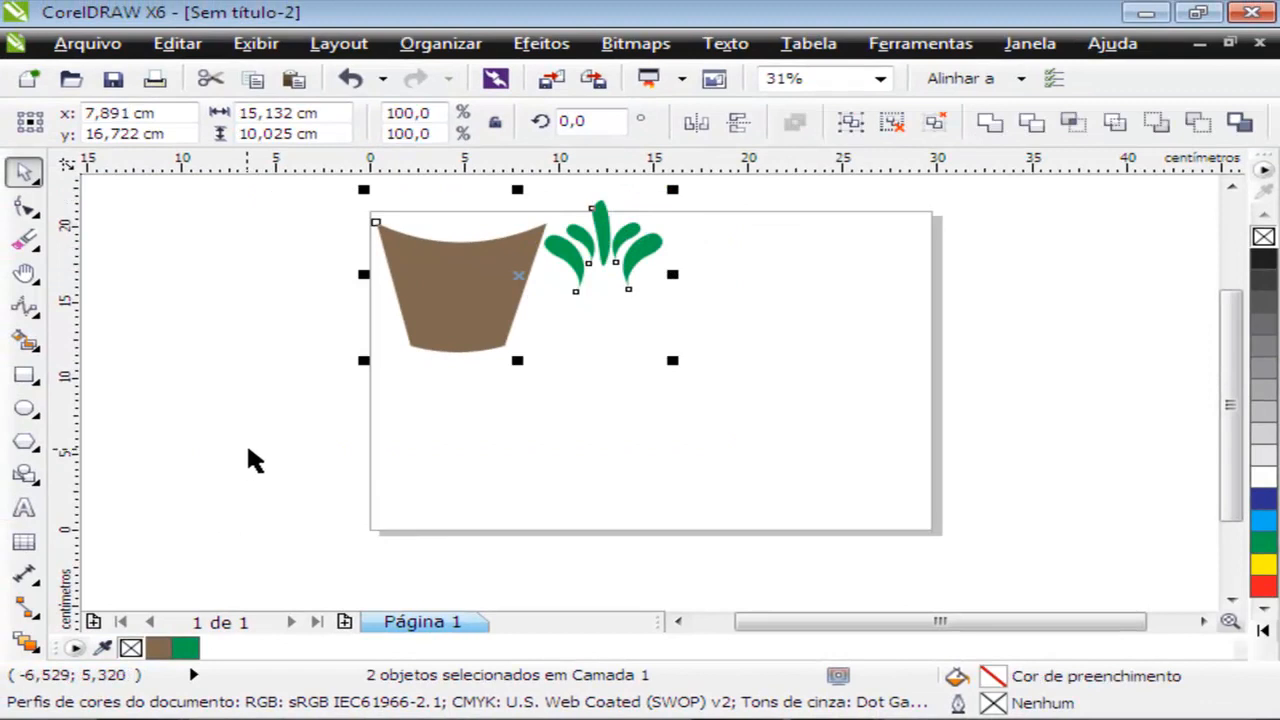
pyautogui.moveTo(476, 289); pyautogui.dragTo(800, 333)
pyautogui.moveTo(937, 291); pyautogui.dragTo(795, 268)
pyautogui.moveTo(790, 322); pyautogui.dragTo(806, 318)
pyautogui.moveTo(800, 262); pyautogui.dragTo(833, 226)
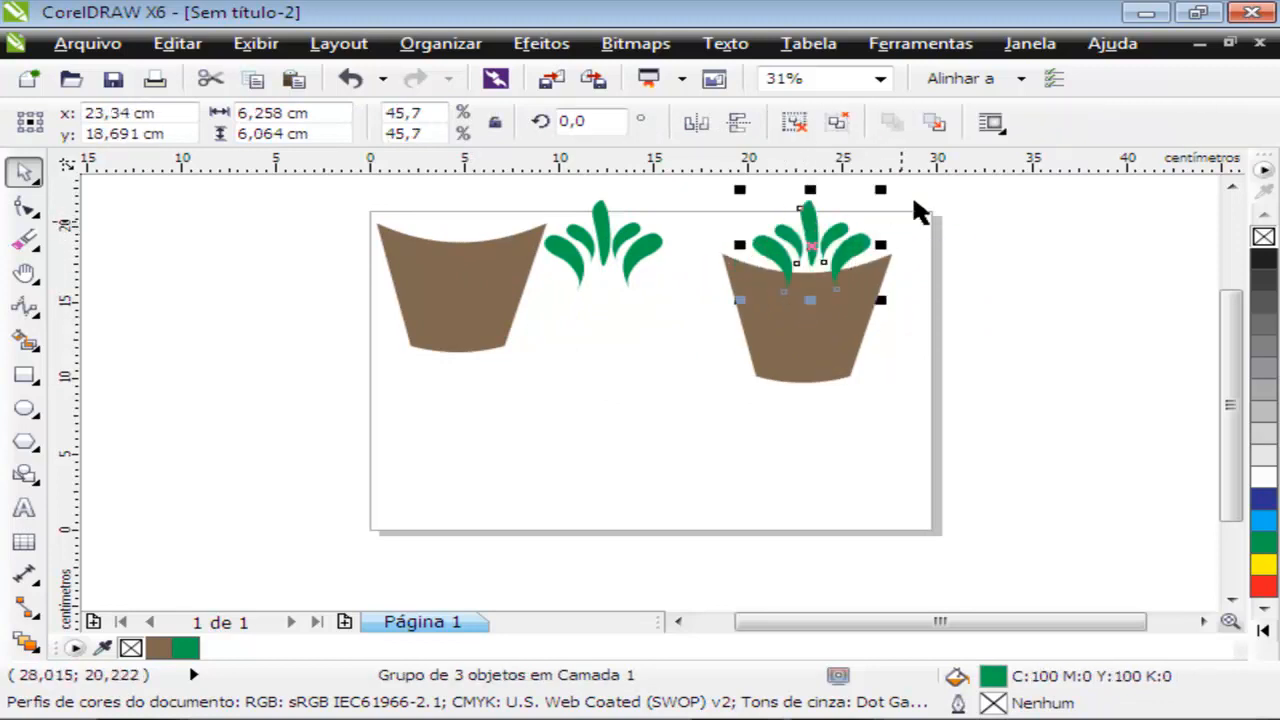
# Group the potted plant and place a copy of it in the page's lower-left corner
pyautogui.moveTo(937, 180); pyautogui.dragTo(762, 362)
pyautogui.moveTo(675, 443); pyautogui.dragTo(688, 445)
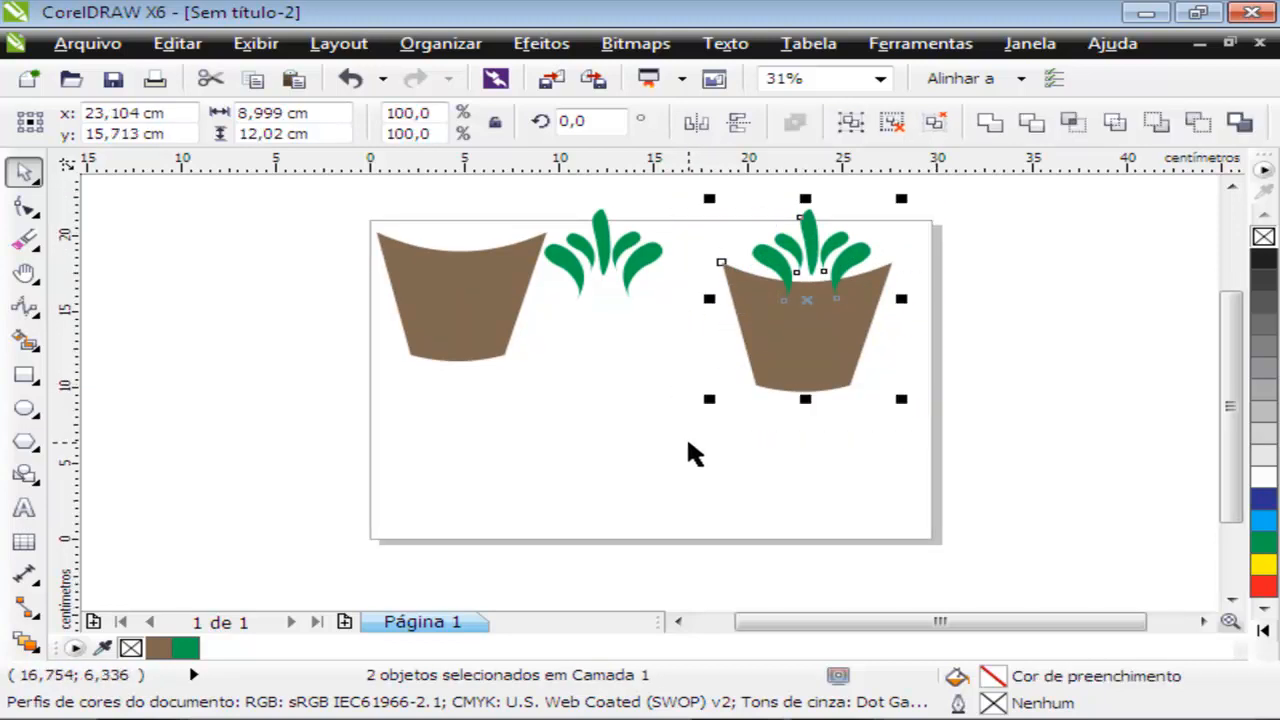
pyautogui.hotkey('ctrl', 'g')
pyautogui.moveTo(831, 350); pyautogui.dragTo(502, 464)
pyautogui.click(583, 431)
pyautogui.click(505, 430)
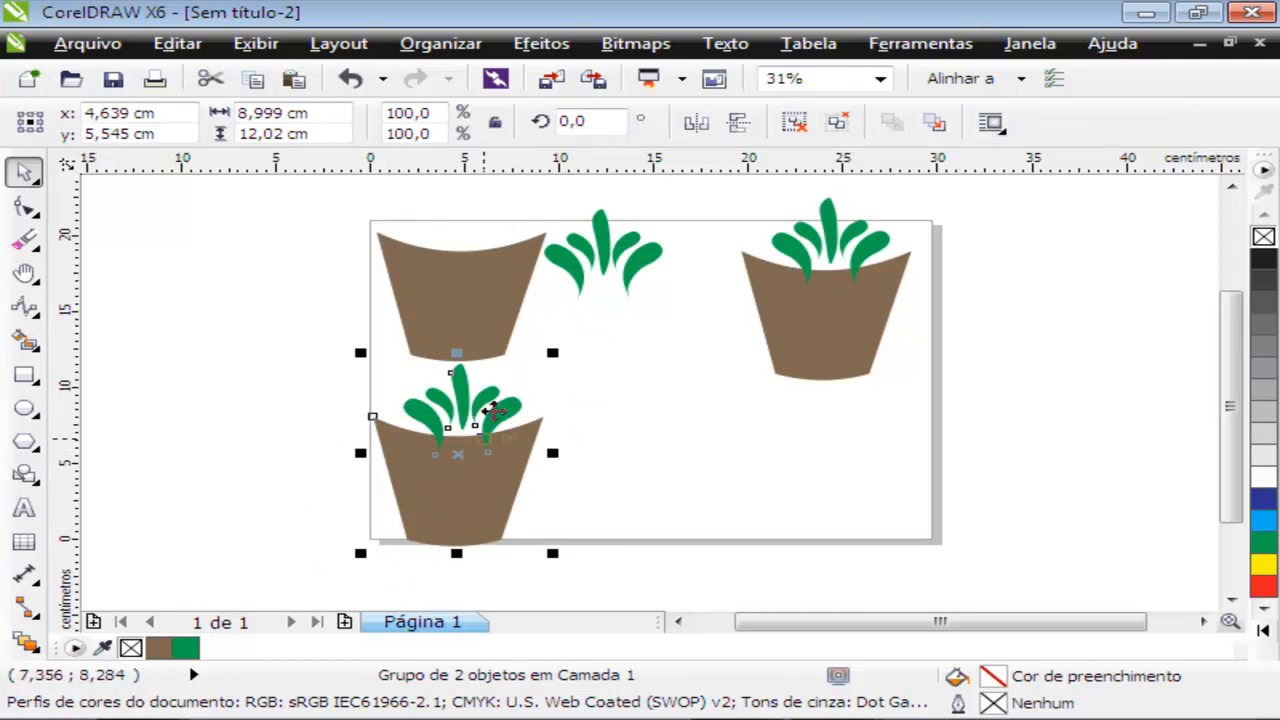
# Ungroup the lower-left potted plant and weld its pot and leaves into a single brown shape
pyautogui.hotkey('ctrl', 'u')
pyautogui.click(714, 437)
pyautogui.moveTo(491, 478); pyautogui.dragTo(612, 528)
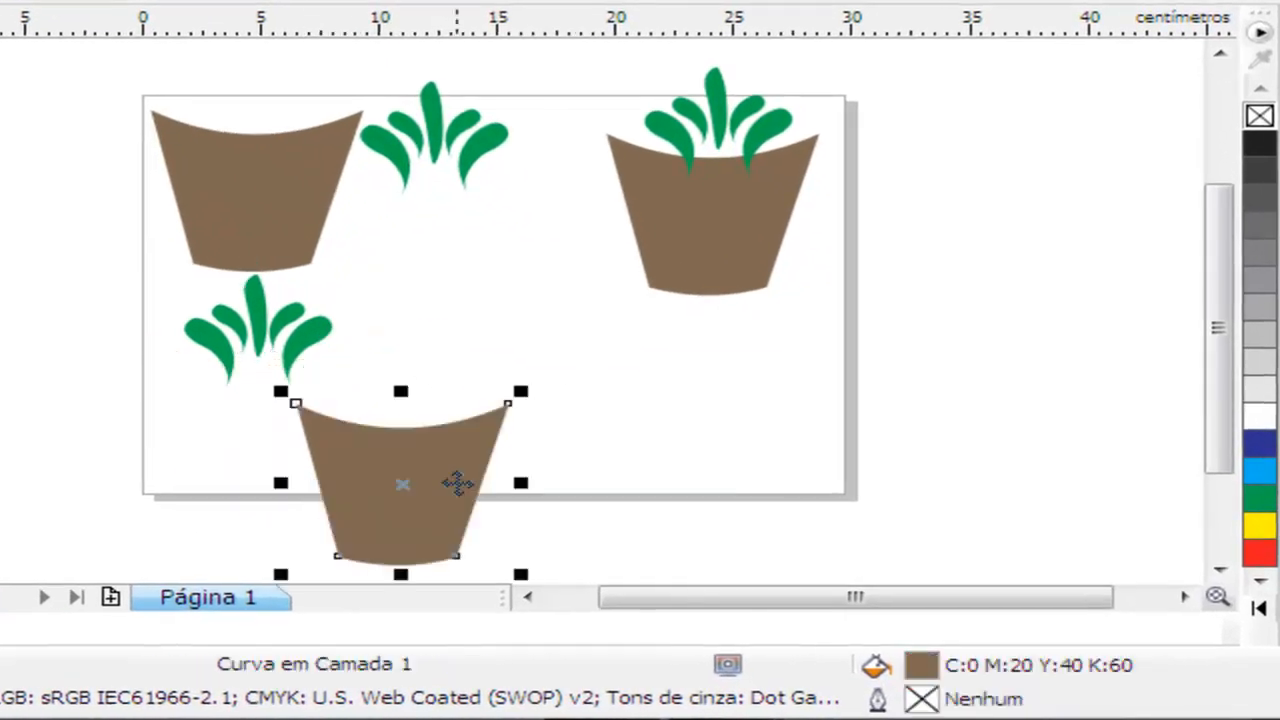
pyautogui.hotkey('ctrl', 'z')
pyautogui.moveTo(79, 274); pyautogui.dragTo(428, 524)
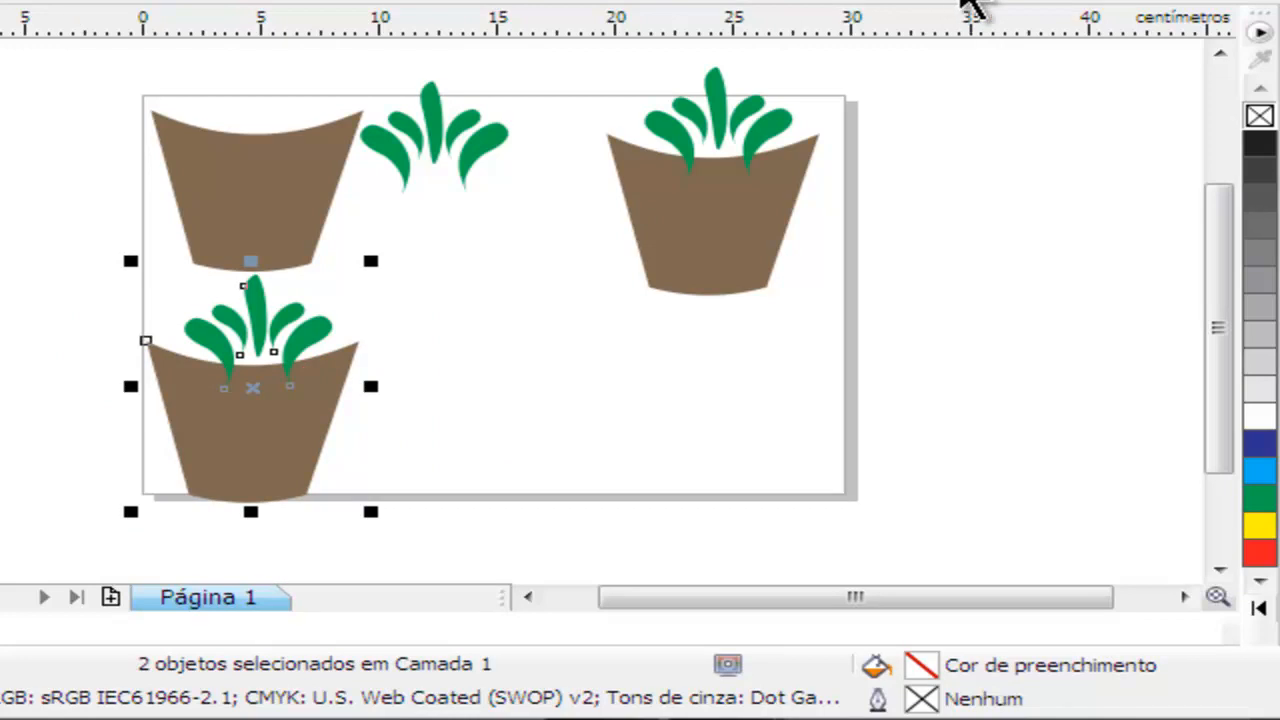
pyautogui.hotkey('ctrl', 'l')
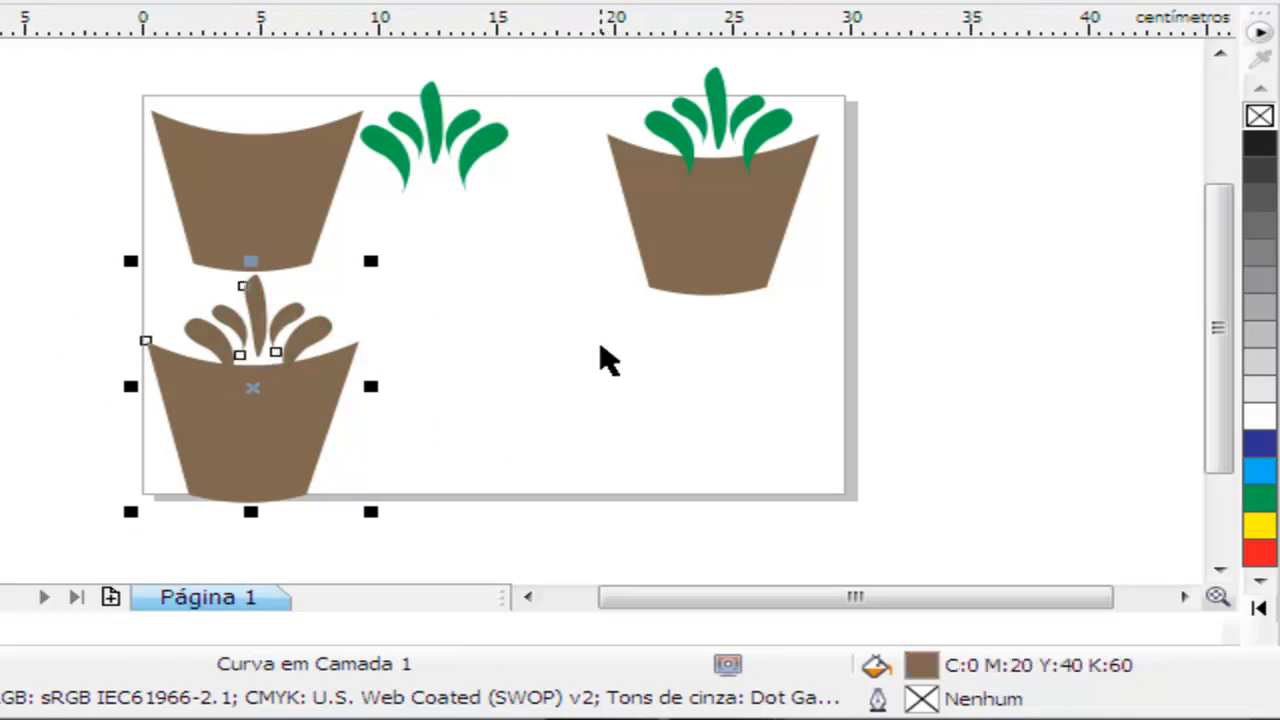
# Place a copy of the grouped potted plant at the lower middle of the page and ungroup it
pyautogui.click(734, 215)
pyautogui.moveTo(728, 222); pyautogui.dragTo(517, 409)
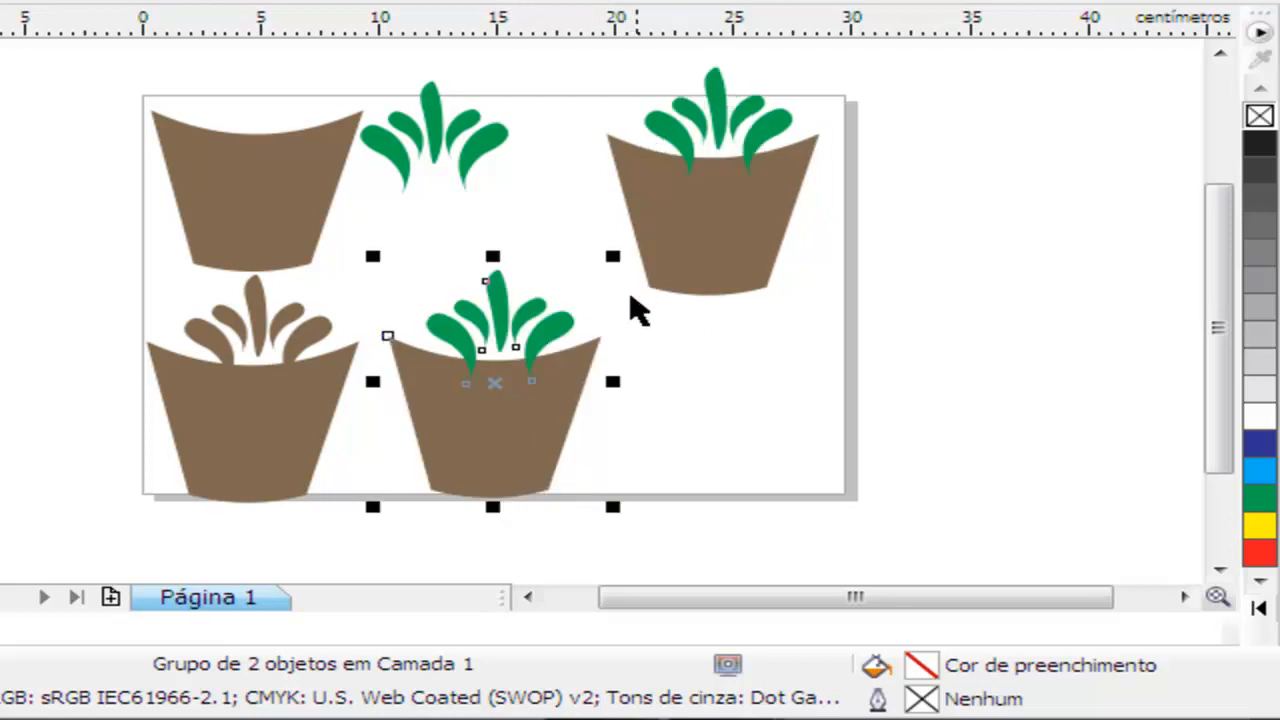
pyautogui.hotkey('ctrl', 'u')
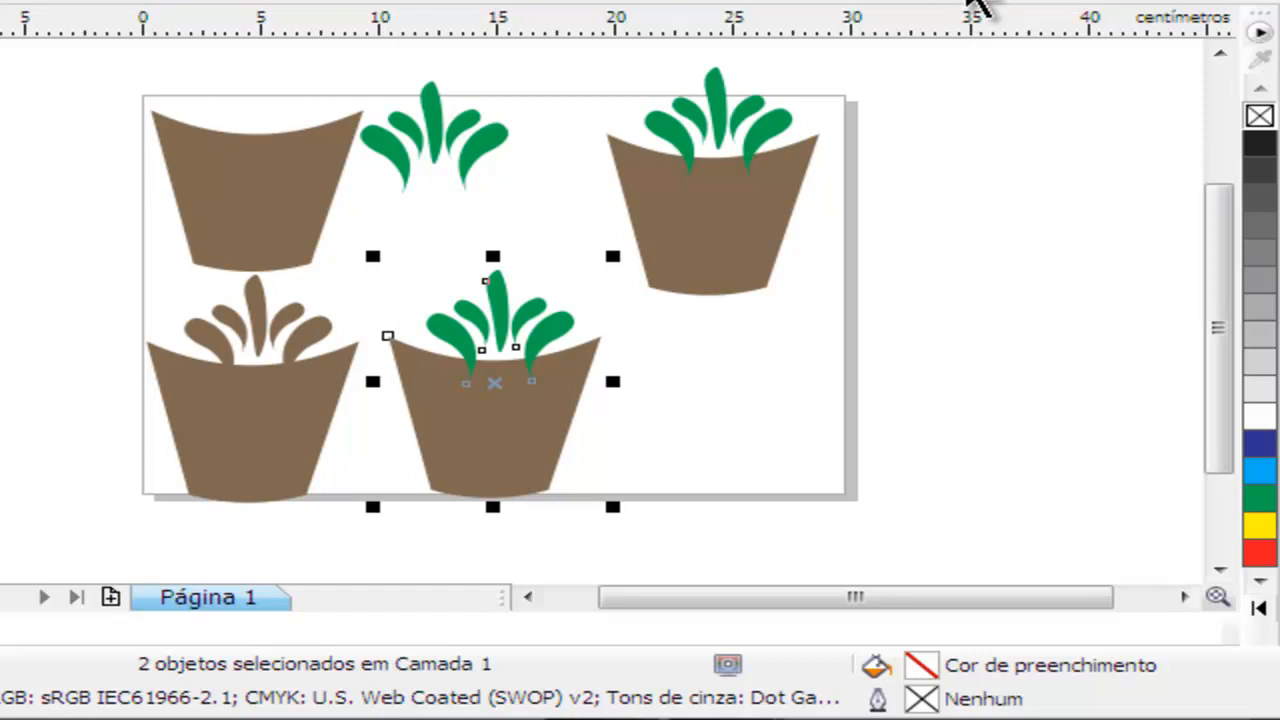
# Trim the lower-middle pot with its leaves and move the leaves slightly up off the cut-outs
pyautogui.click(528, 356)
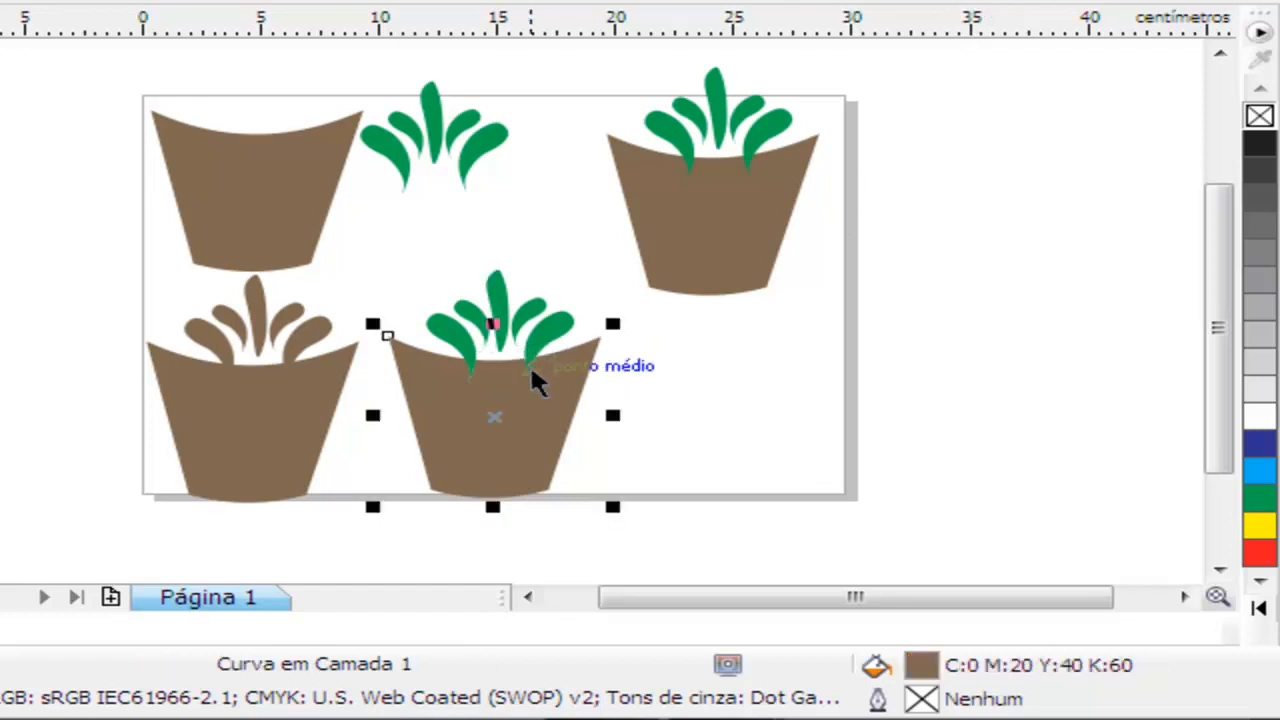
pyautogui.scroll(2, 518, 371)
pyautogui.click(749, 386)
pyautogui.click(557, 443)
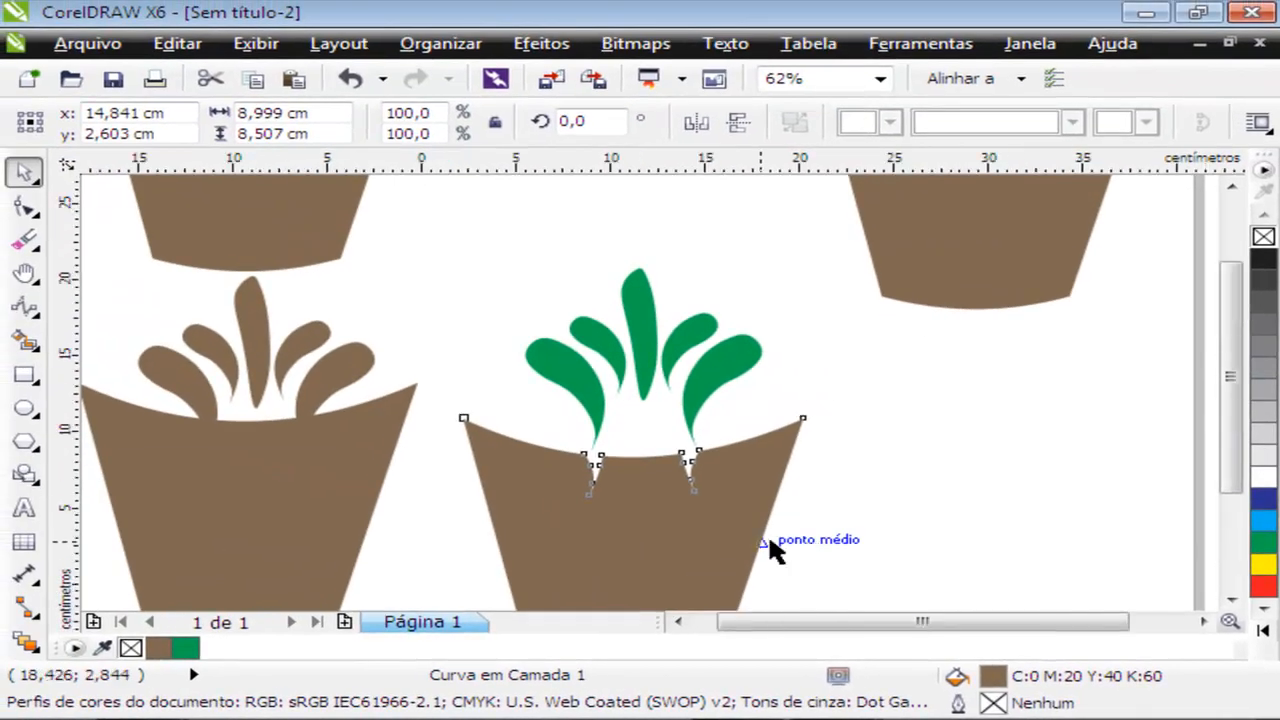
# Duplicate the grouped potted plant and place the copy in the page's lower-right corner
pyautogui.scroll(-2, 765, 550)
pyautogui.click(874, 299)
pyautogui.hotkey('ctrl', 'd')
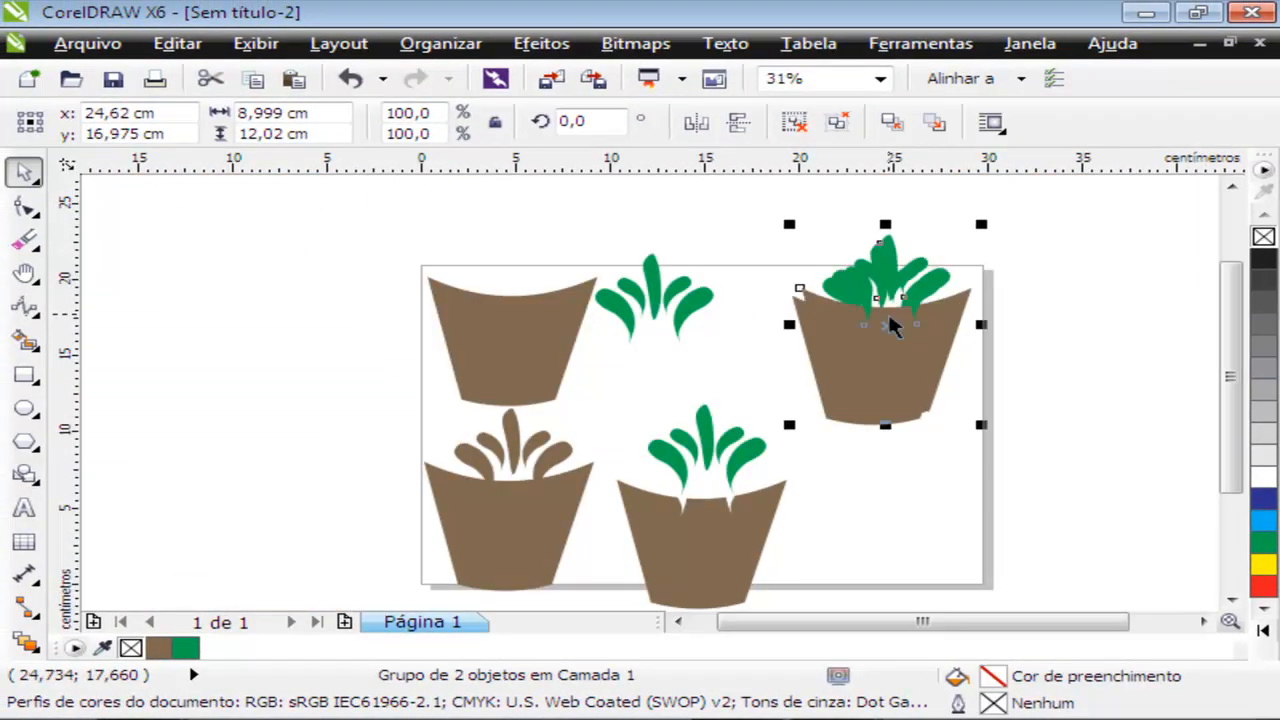
pyautogui.moveTo(889, 335); pyautogui.dragTo(903, 521)
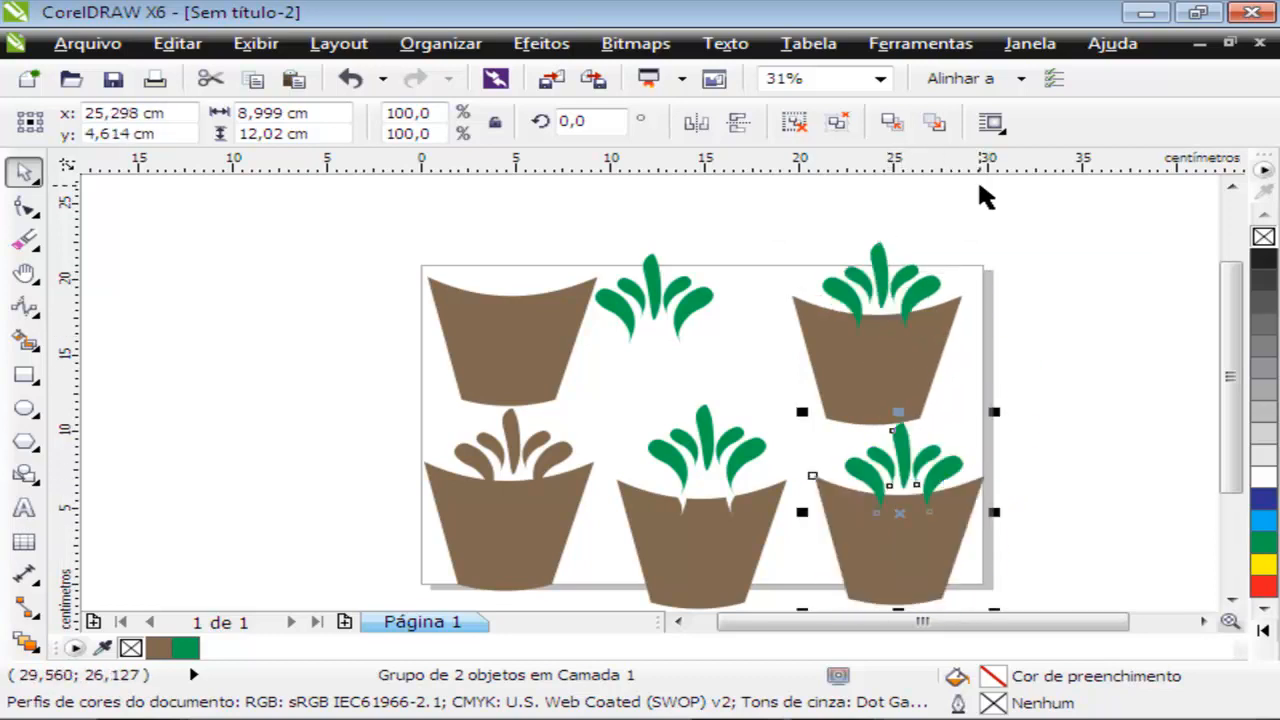
# Ungroup the lower-right potted plant and intersect its pot with the leaves
pyautogui.hotkey('ctrl', 'u')
pyautogui.moveTo(1038, 393); pyautogui.dragTo(797, 578)
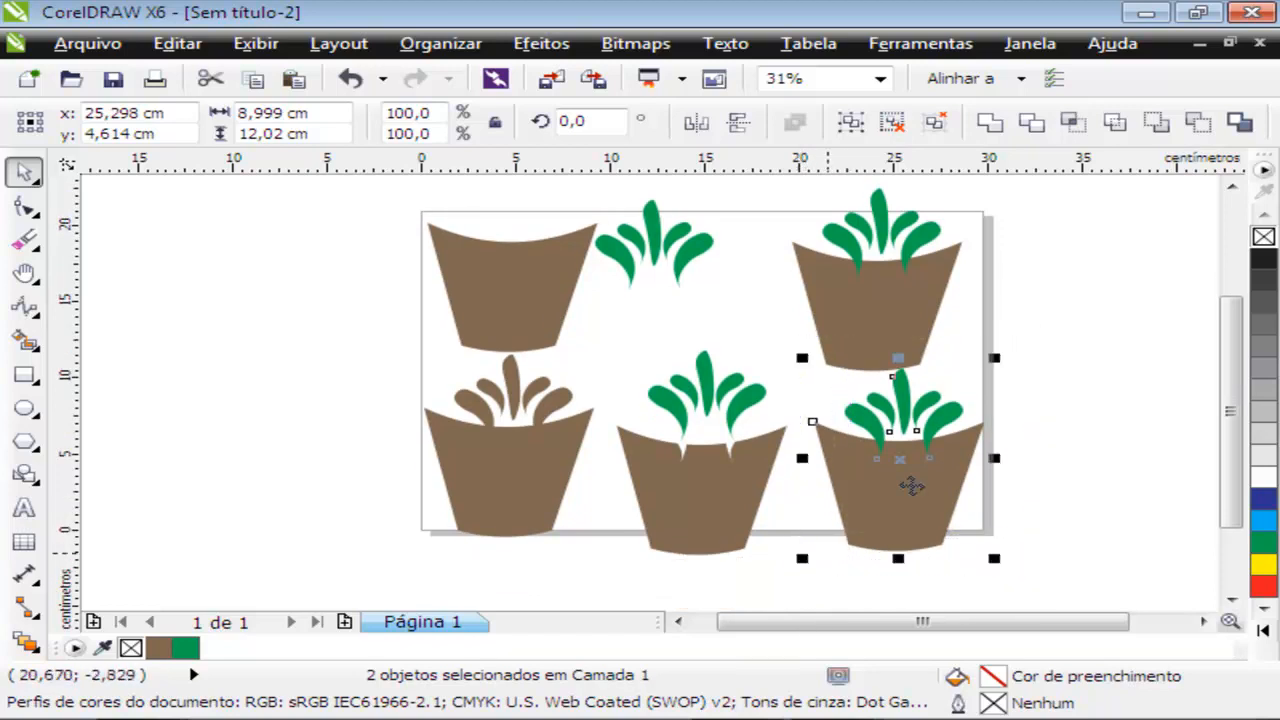
pyautogui.click(1074, 124)
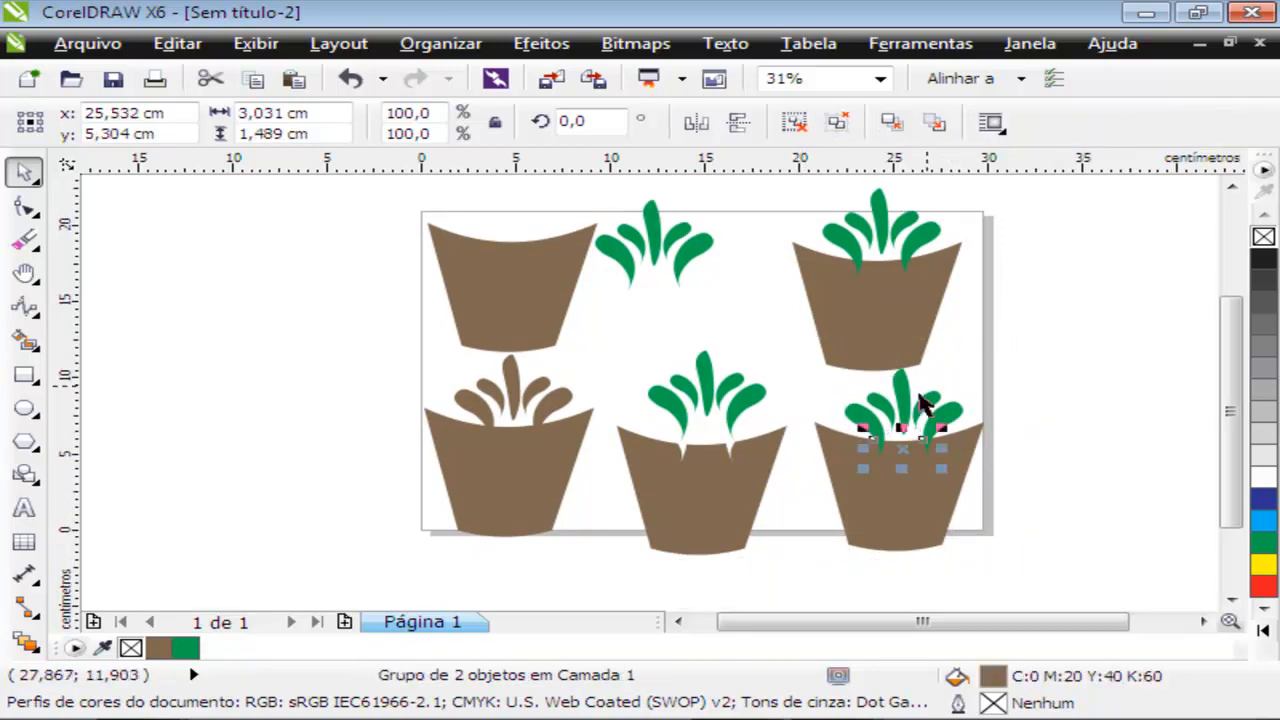
# Move the brown pieces created by the intersection off the page, to the right of the lower-right pot
pyautogui.scroll(2, 912, 452)
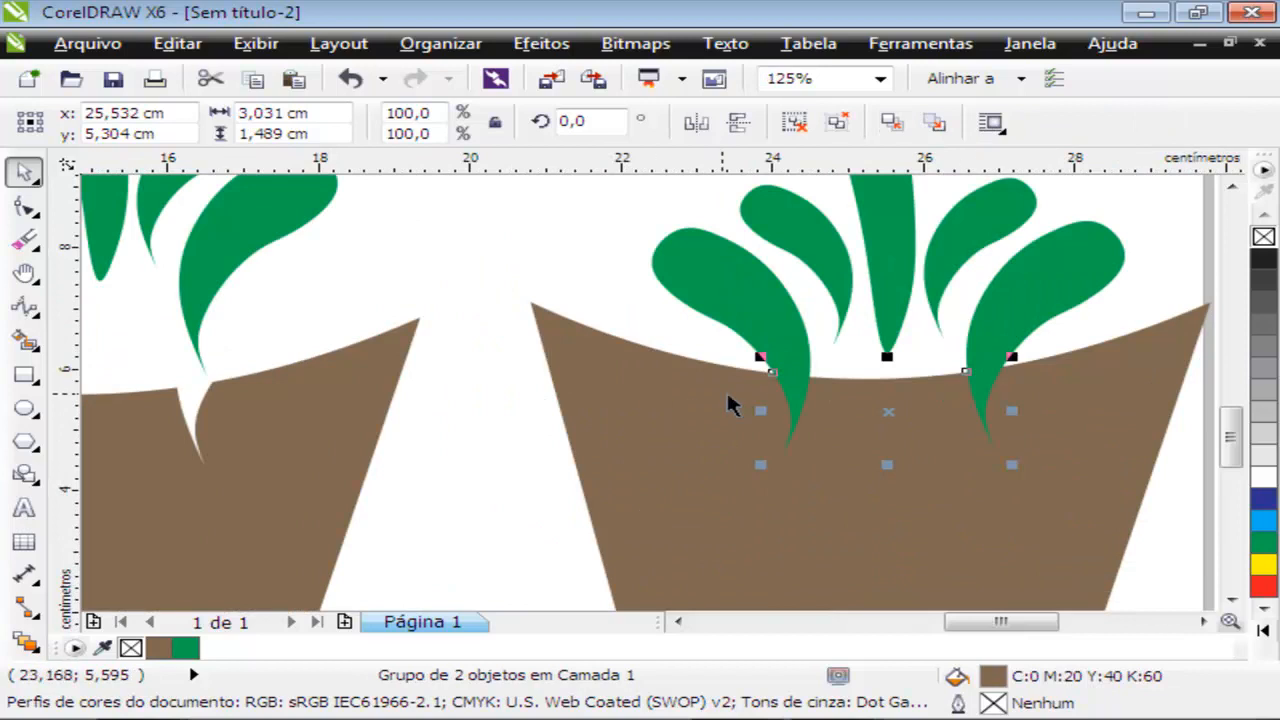
pyautogui.moveTo(895, 412); pyautogui.dragTo(485, 543)
pyautogui.scroll(-1, 632, 601)
pyautogui.scroll(-2, 634, 602)
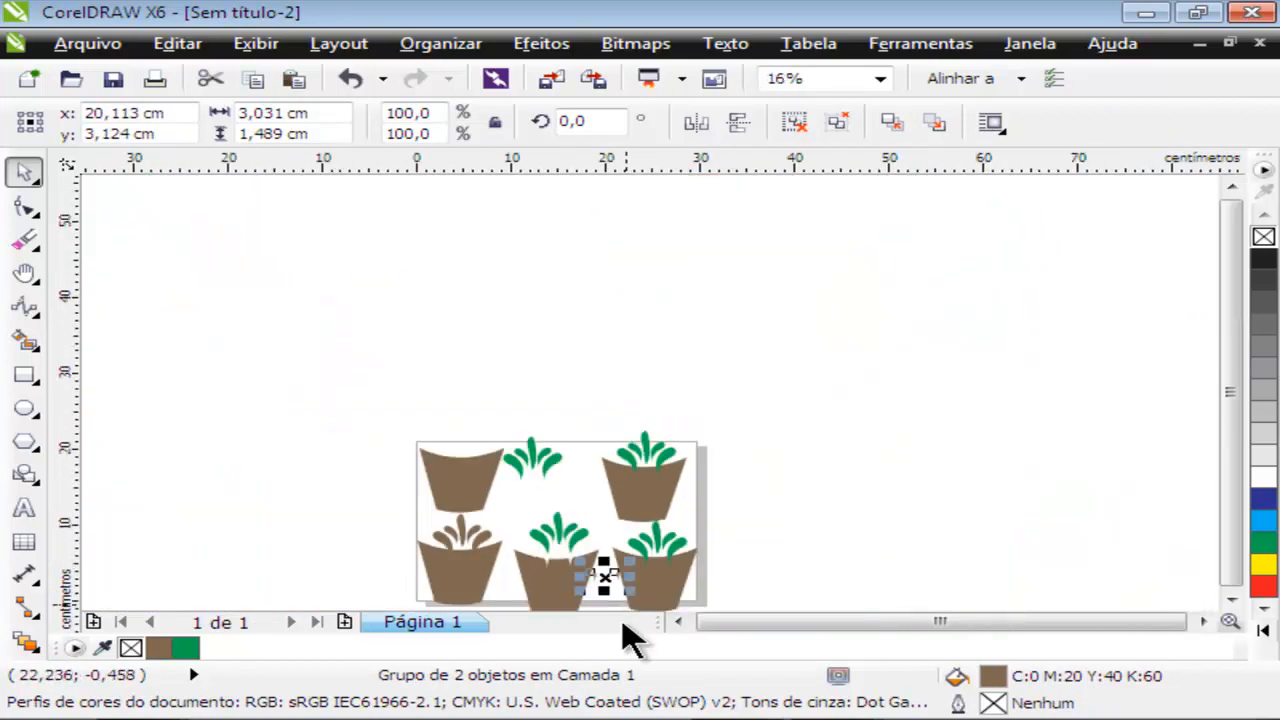
pyautogui.scroll(1, 624, 615)
pyautogui.moveTo(755, 504); pyautogui.dragTo(984, 530)
pyautogui.click(1110, 421)
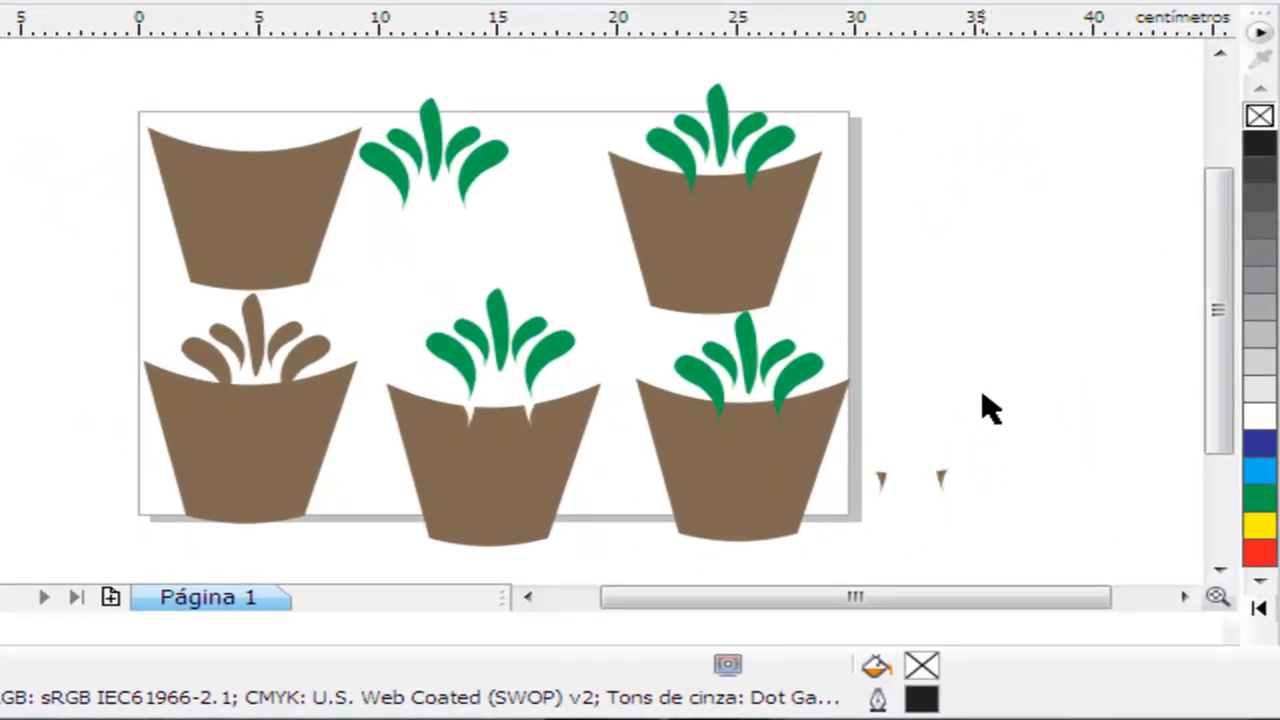